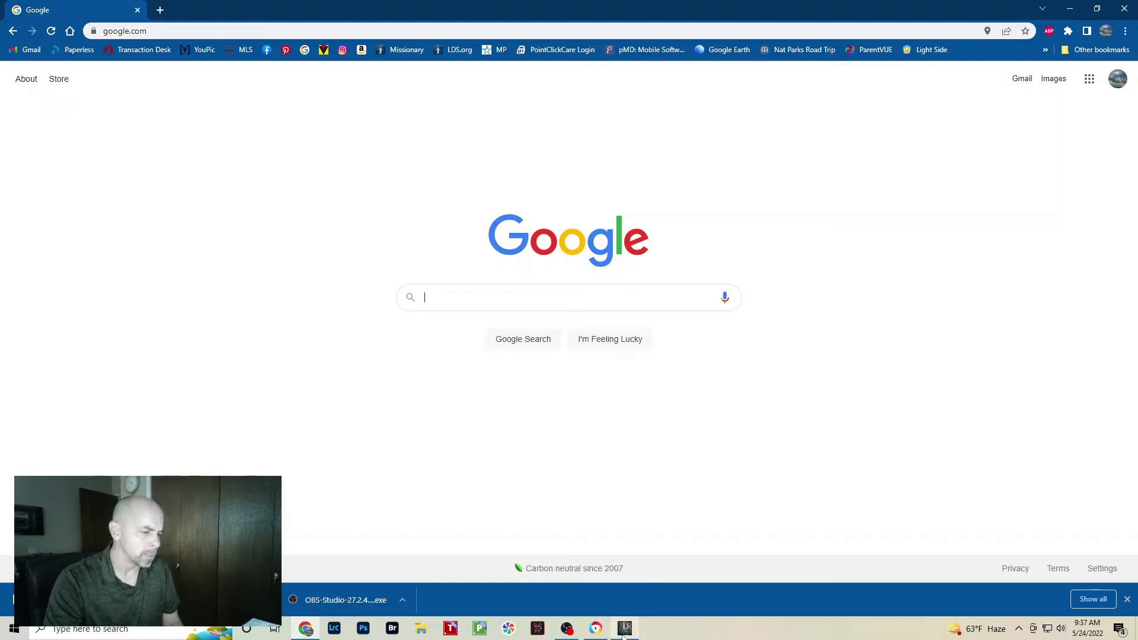
- Search Google for "lr timelapse" and open the official LRTimelapse website
{"action": "mouse_move", "coordinate": [627, 634]}
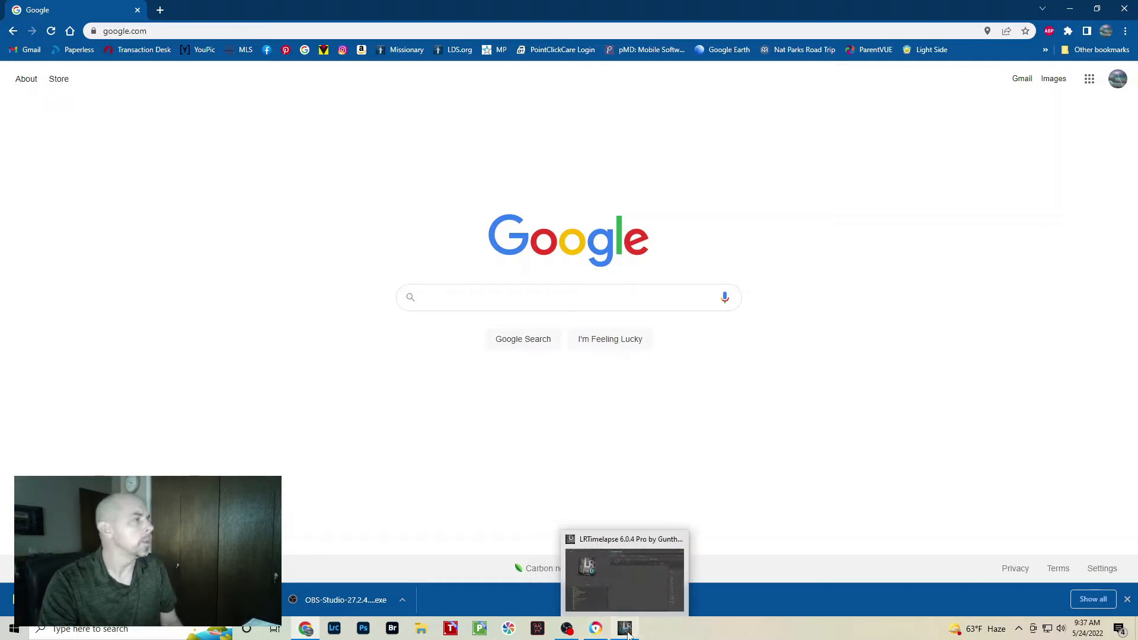
{"action": "left_click", "coordinate": [431, 303]}
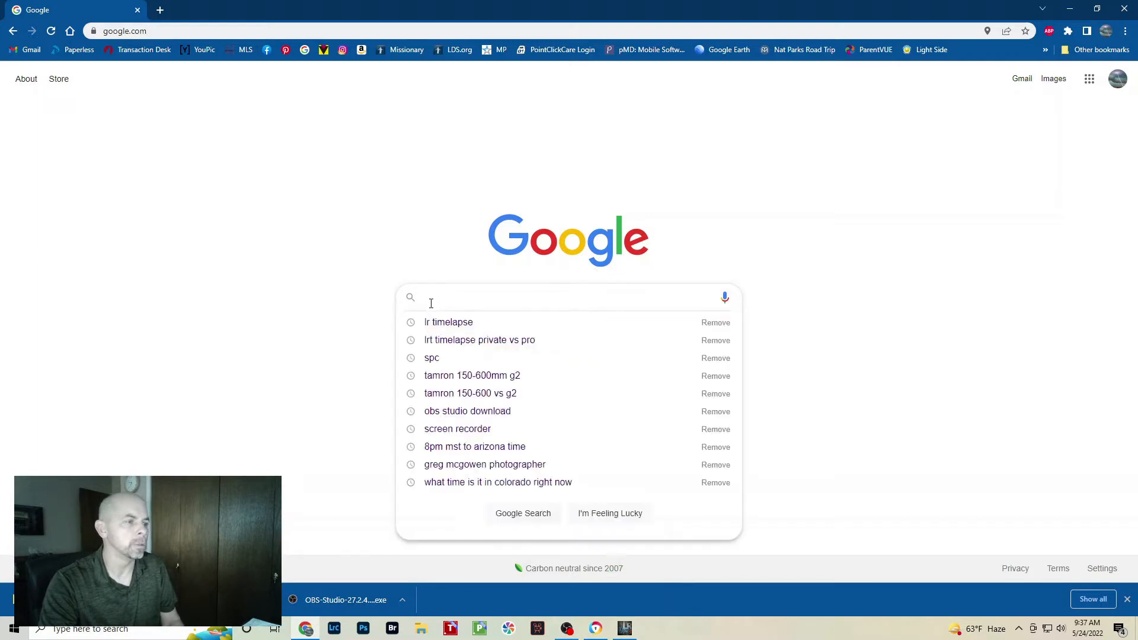
{"action": "left_click", "coordinate": [434, 323]}
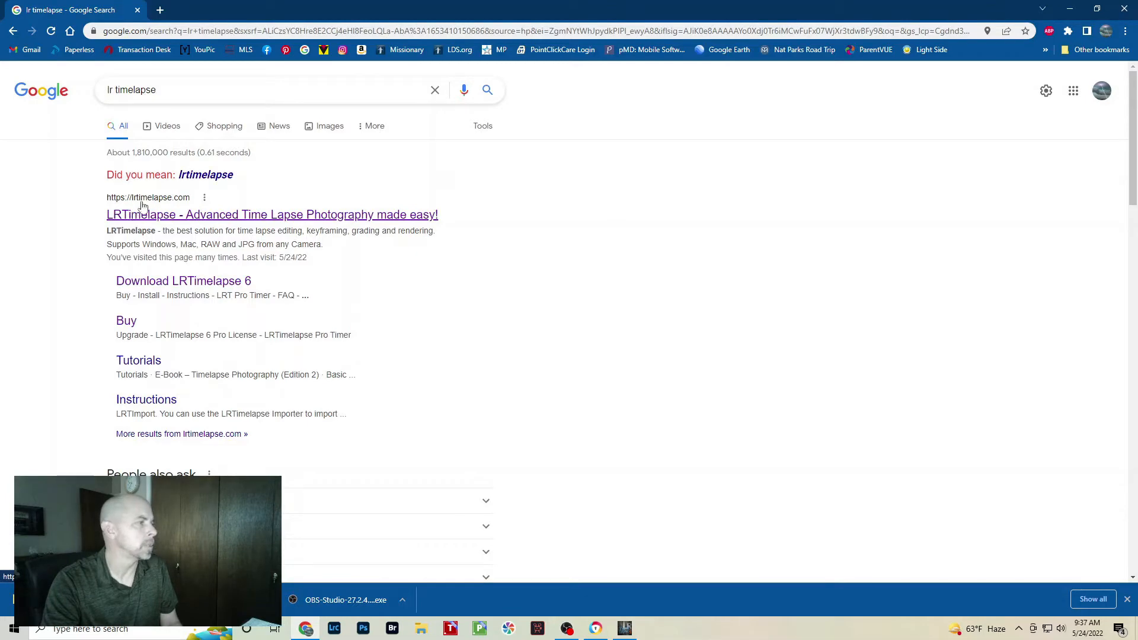
{"action": "left_click", "coordinate": [245, 216]}
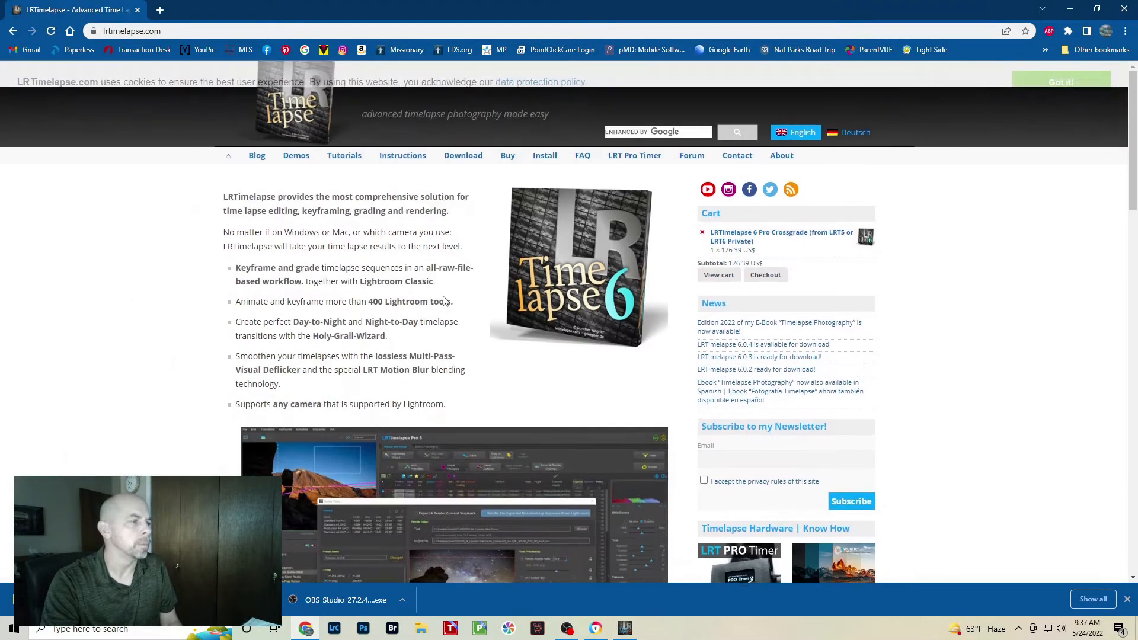
- Look over the LRTimelapse home page and open its download page to view the Windows and Mac installers
{"action": "scroll", "coordinate": [420, 391], "scroll_direction": "down", "scroll_amount": 6}
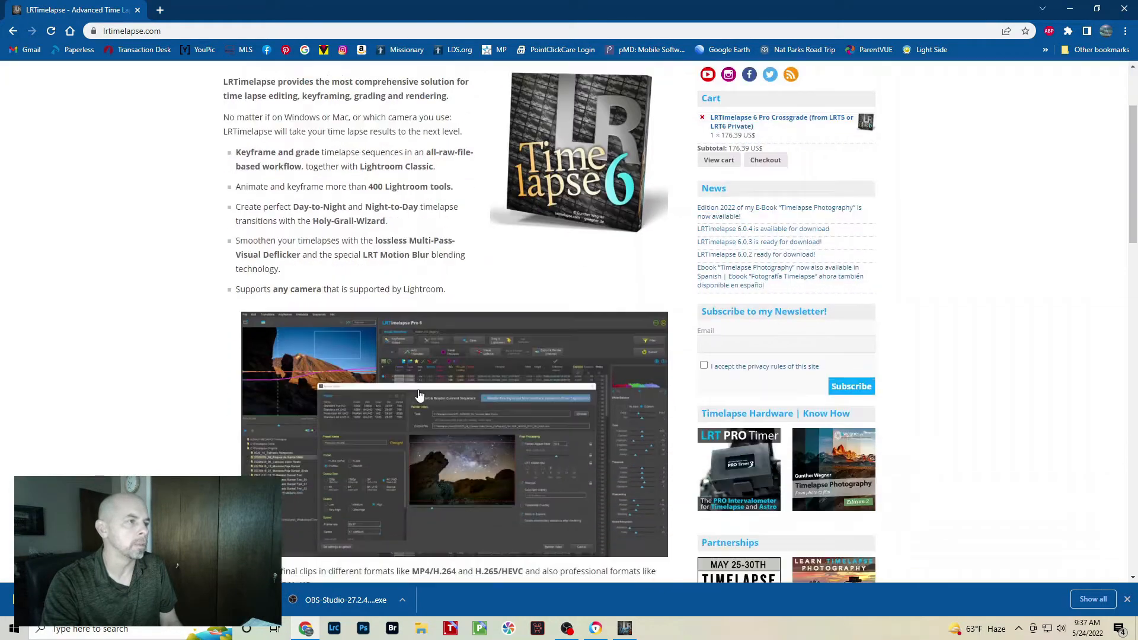
{"action": "scroll", "coordinate": [450, 237], "scroll_direction": "up", "scroll_amount": 5}
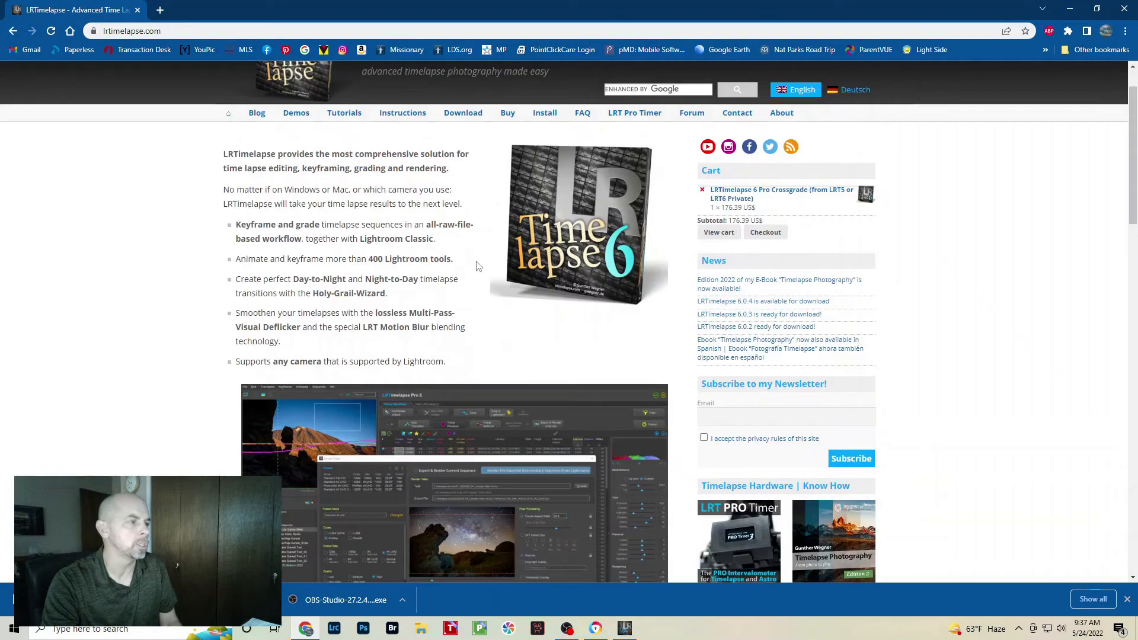
{"action": "left_click", "coordinate": [468, 117]}
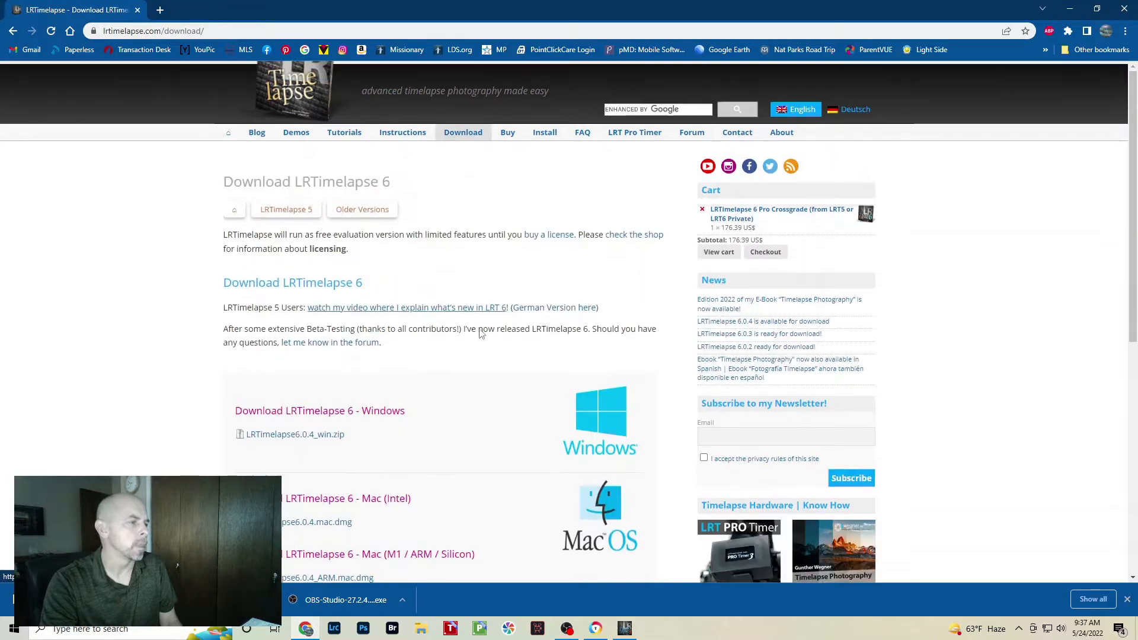
{"action": "scroll", "coordinate": [402, 383], "scroll_direction": "down", "scroll_amount": 2}
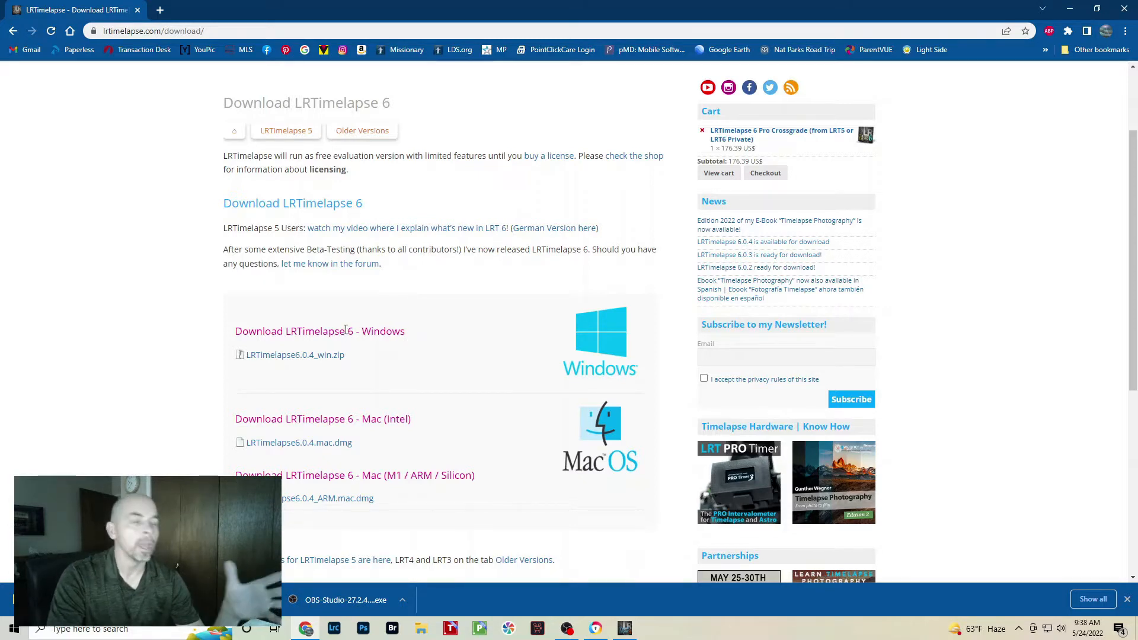
- Minimize the open windows to show the desktop with the time-lapse folders
{"action": "left_click", "coordinate": [626, 629]}
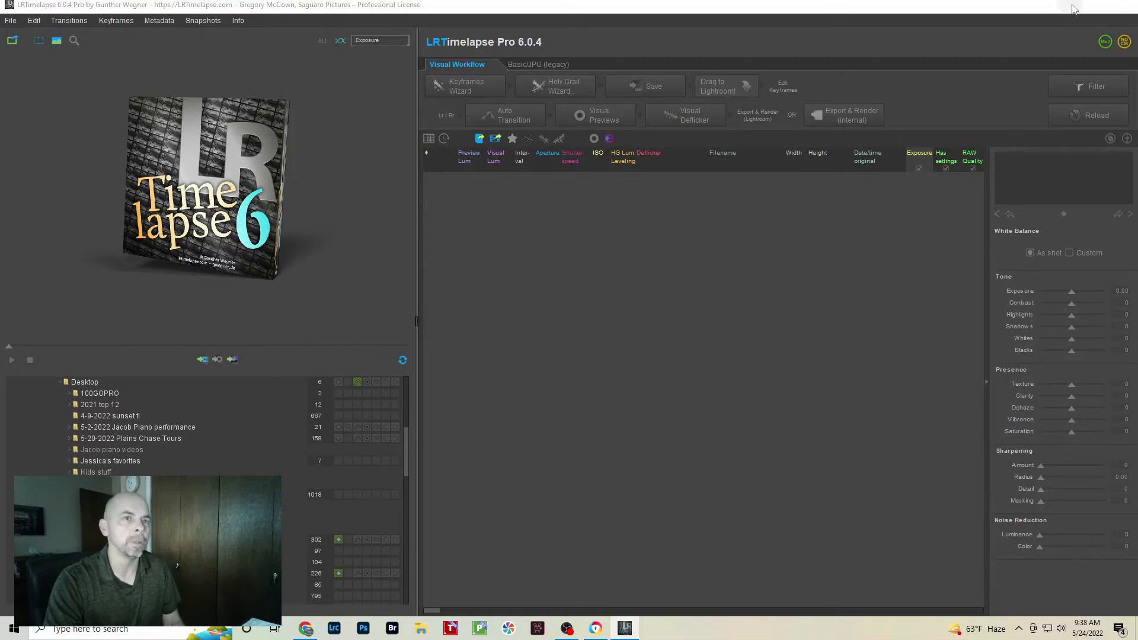
{"action": "left_click", "coordinate": [1074, 10]}
{"action": "left_click", "coordinate": [1073, 10]}
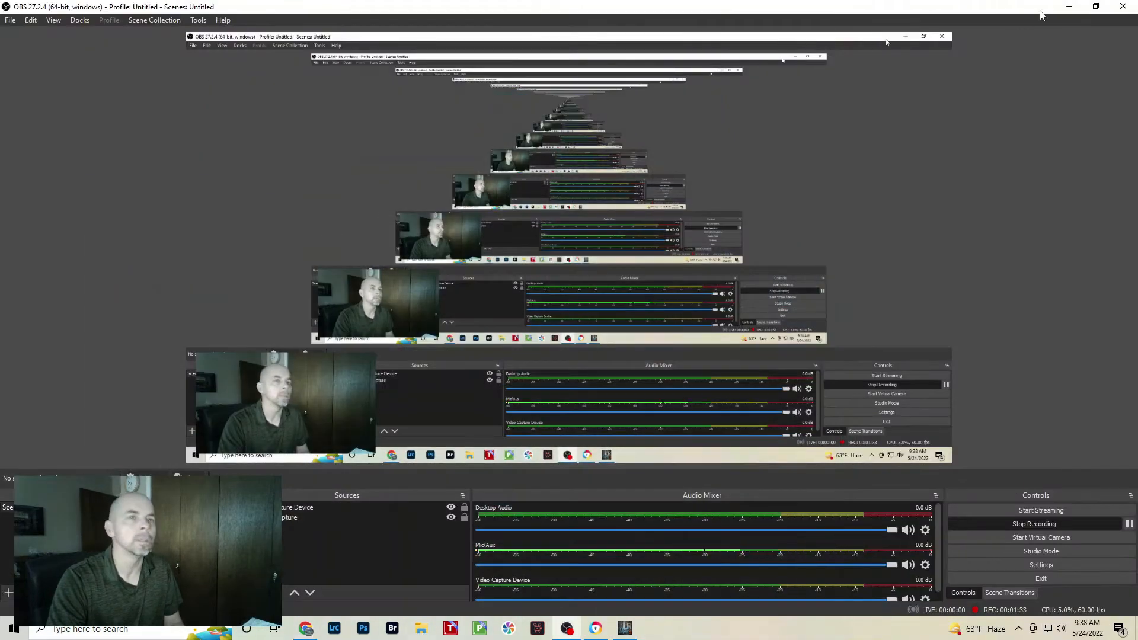
{"action": "left_click", "coordinate": [1073, 8]}
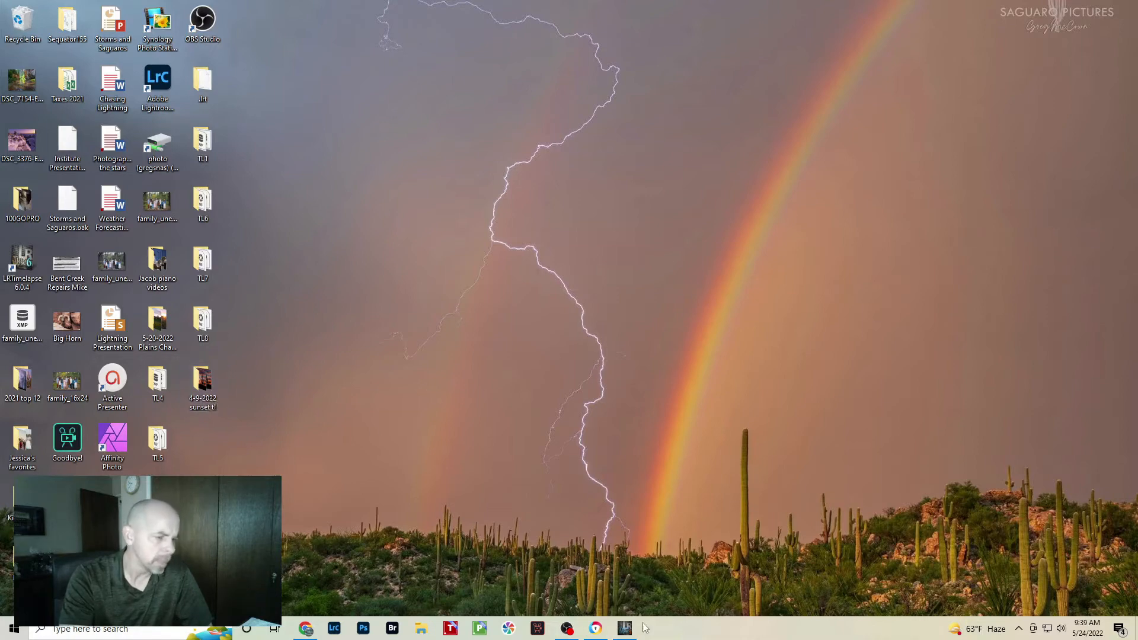
- Switch to LRTimelapse and load the "4-9-2022 sunset tl" image sequence from the Desktop folder
{"action": "left_click", "coordinate": [624, 628]}
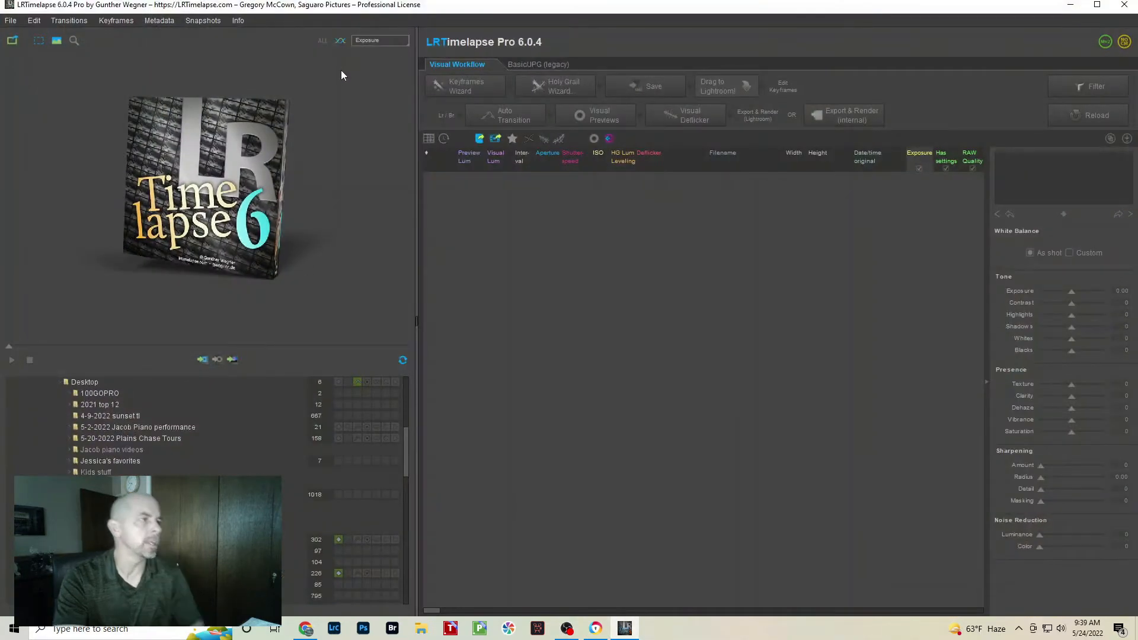
{"action": "mouse_move", "coordinate": [59, 383]}
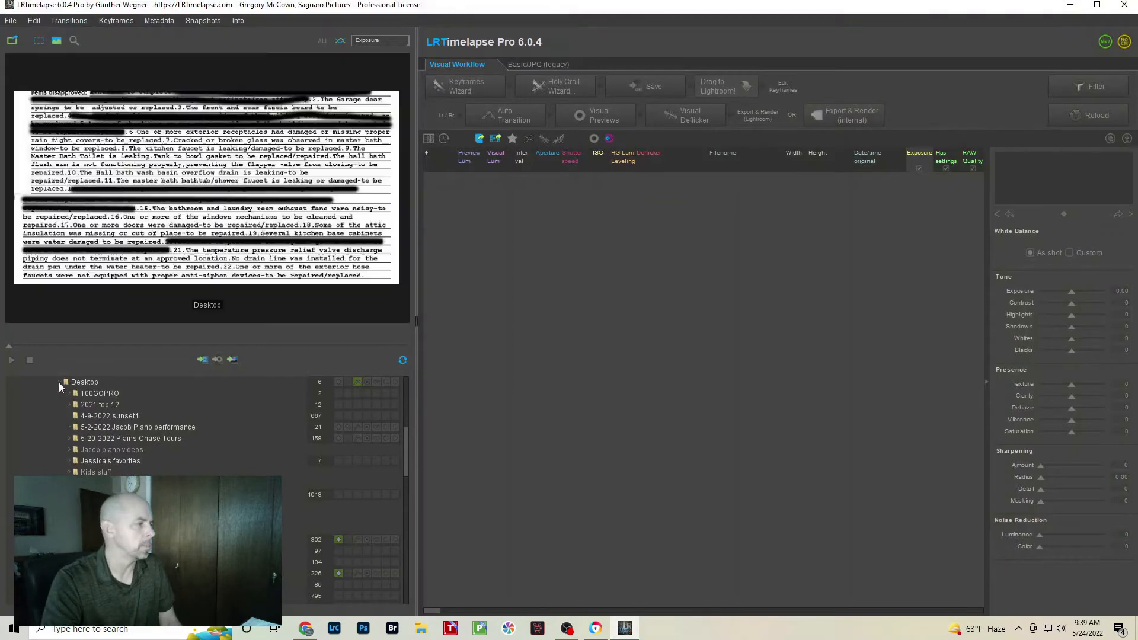
{"action": "left_click_drag", "start_coordinate": [406, 446], "coordinate": [409, 421]}
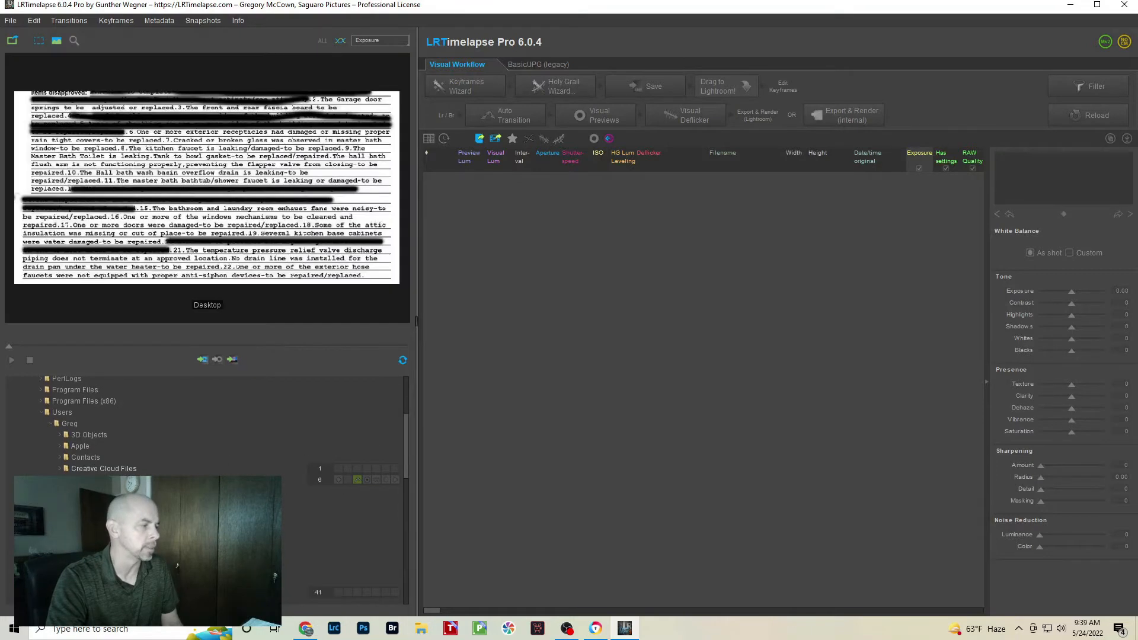
{"action": "scroll", "coordinate": [81, 381], "scroll_direction": "down", "scroll_amount": 3}
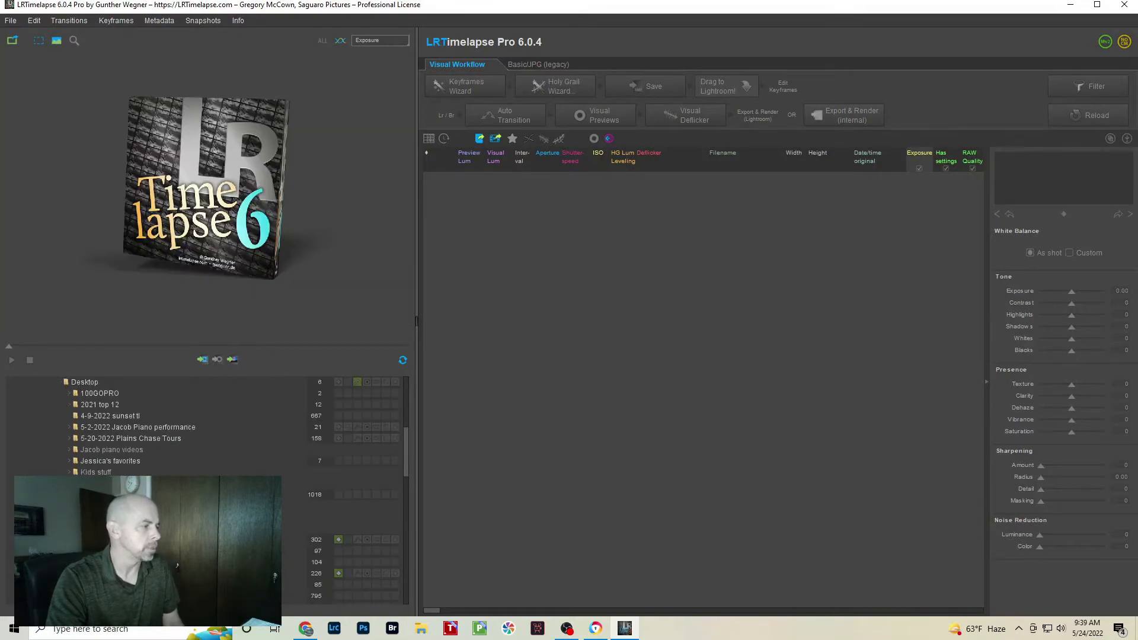
{"action": "left_click", "coordinate": [94, 415]}
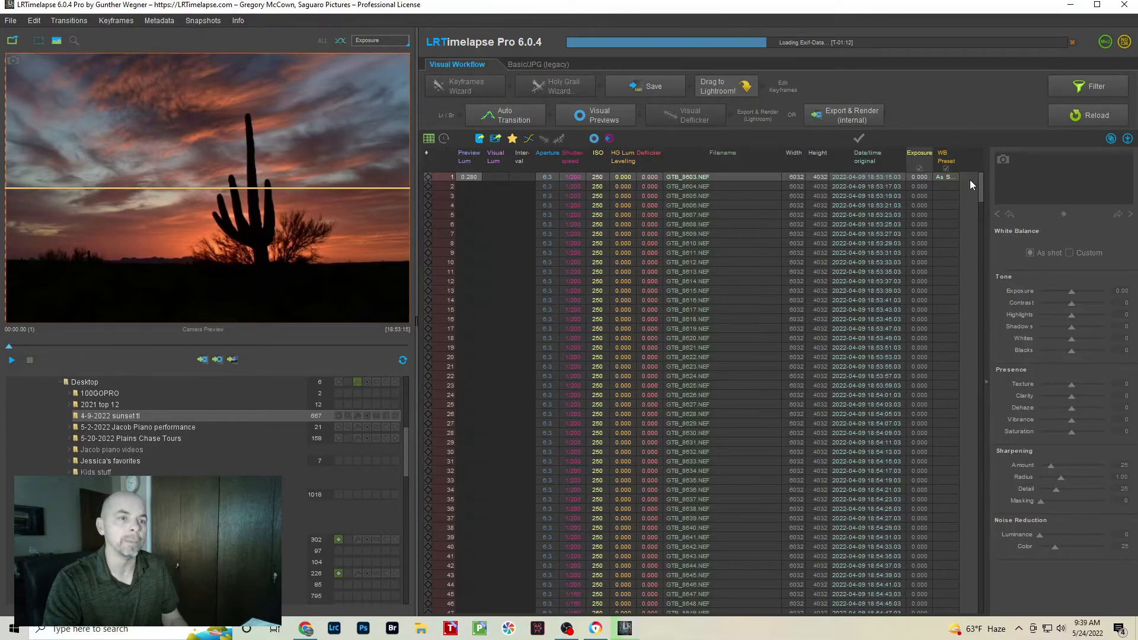
{"action": "left_click_drag", "start_coordinate": [981, 184], "coordinate": [982, 189]}
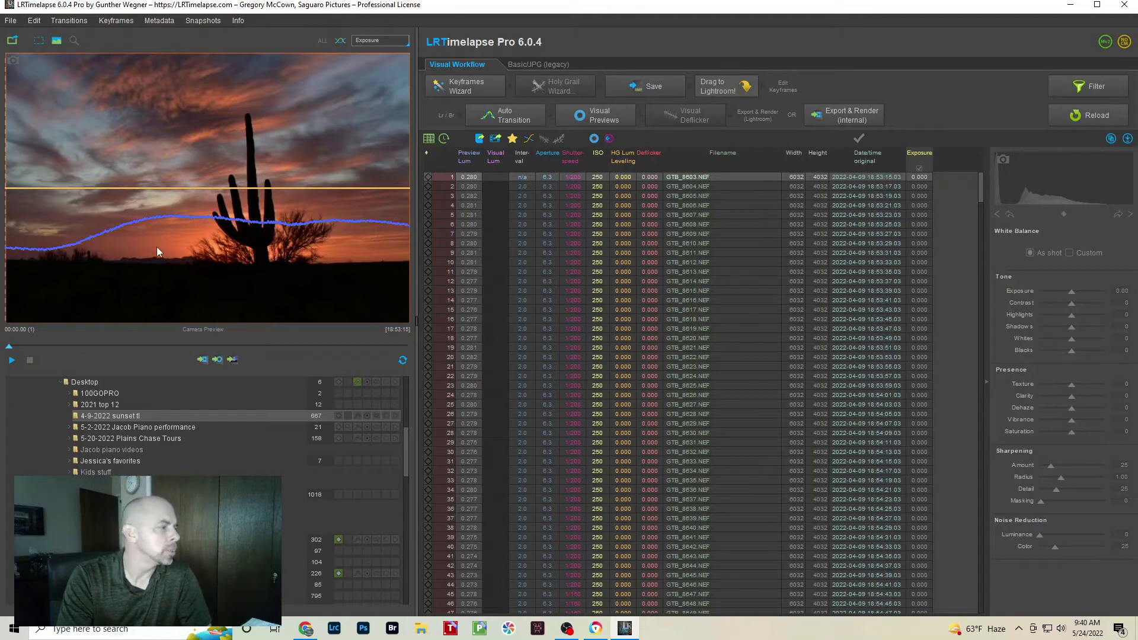
- Set the Keyframes Wizard to 1 keyframe and mark frame 179 as an additional keyframe
{"action": "left_click", "coordinate": [469, 84]}
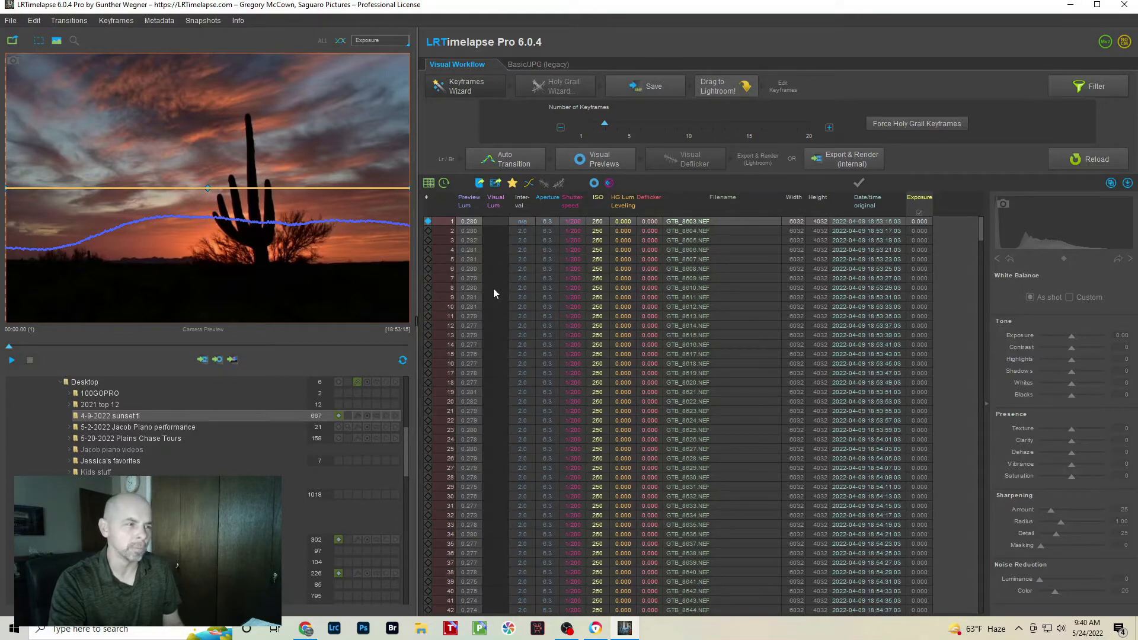
{"action": "left_click_drag", "start_coordinate": [606, 123], "coordinate": [581, 124]}
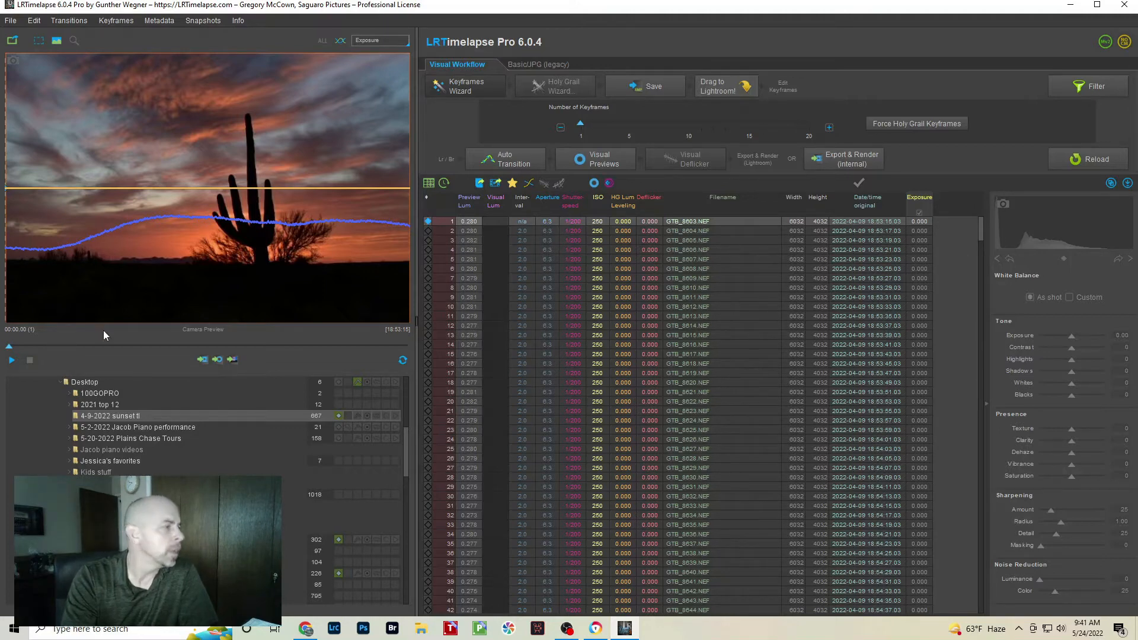
{"action": "left_click_drag", "start_coordinate": [9, 349], "coordinate": [115, 338]}
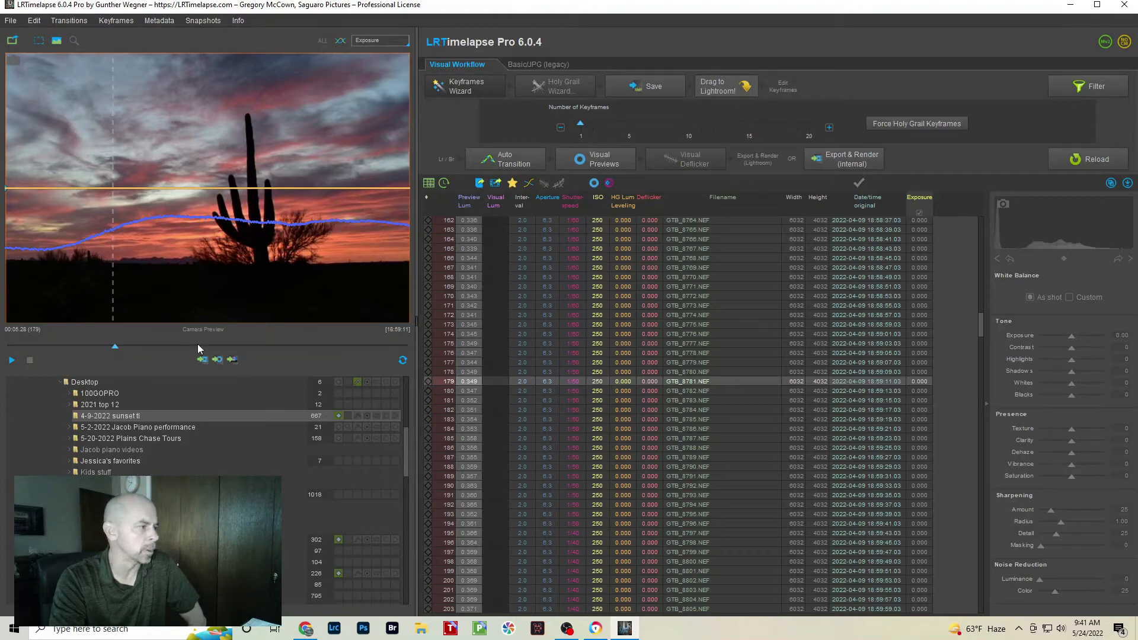
{"action": "left_click", "coordinate": [428, 382]}
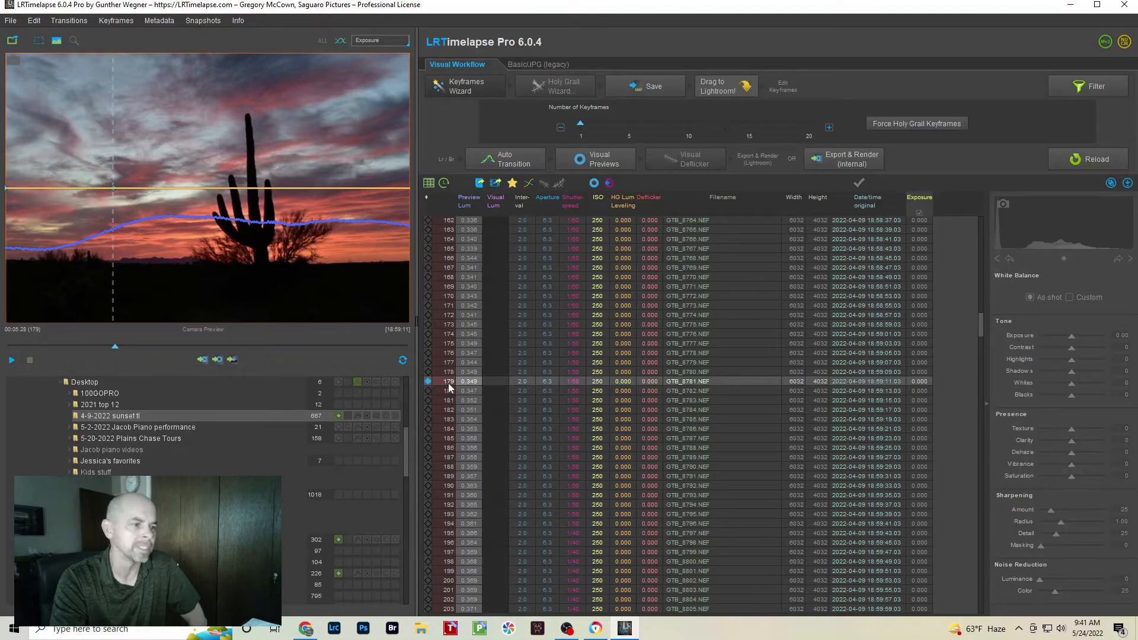
- Mark frames 318, 497 and 667 of the sequence as keyframes
{"action": "left_click_drag", "start_coordinate": [112, 346], "coordinate": [198, 346]}
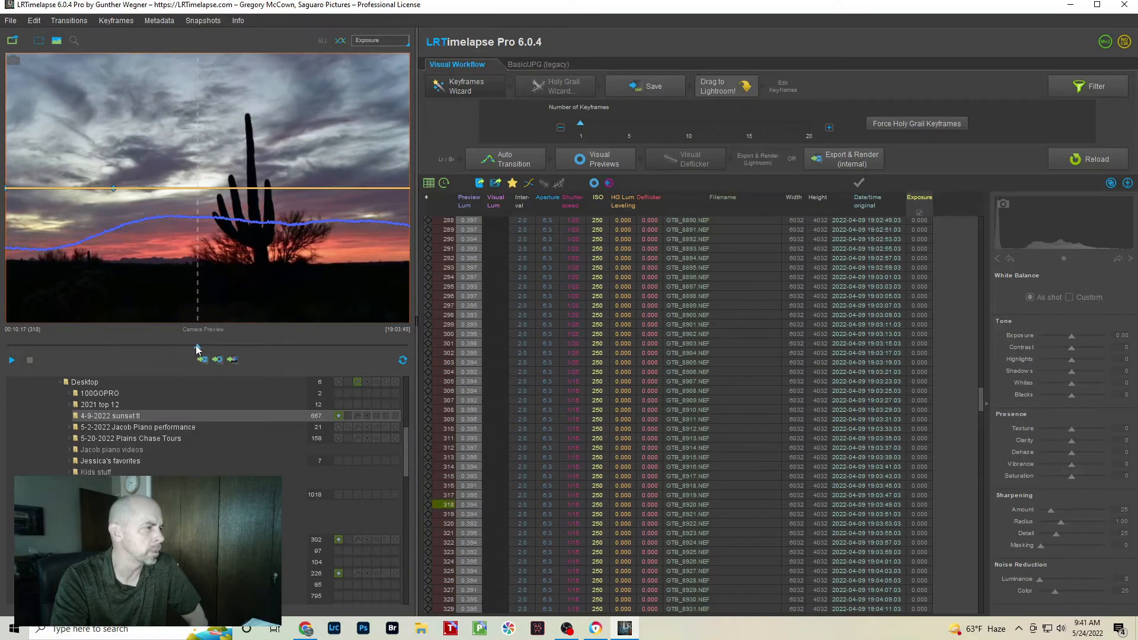
{"action": "left_click", "coordinate": [428, 504]}
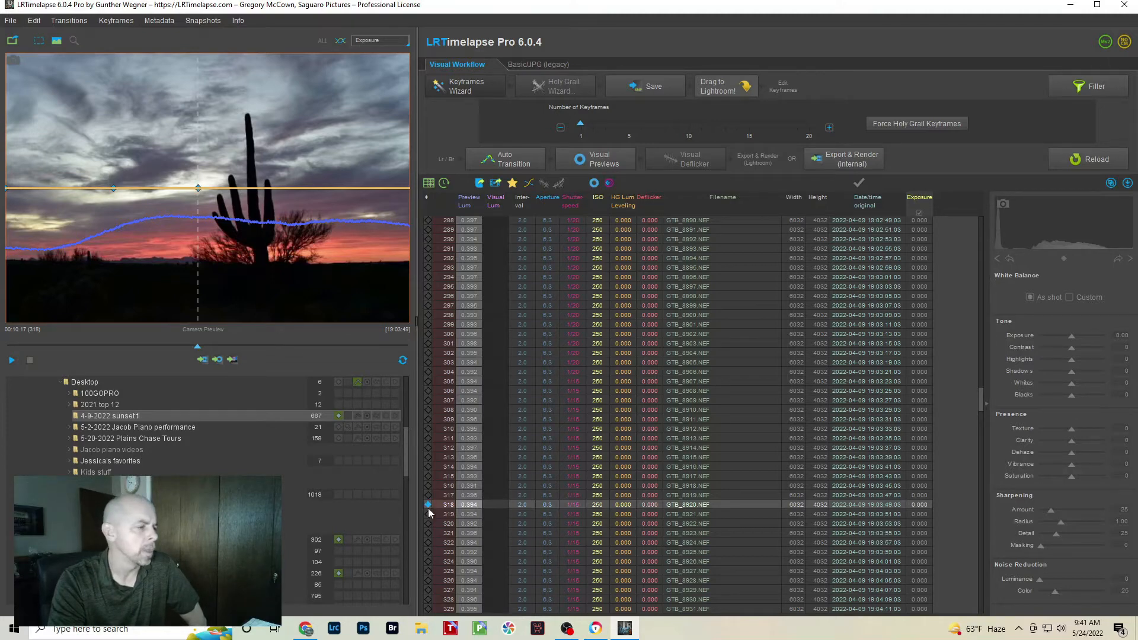
{"action": "left_click_drag", "start_coordinate": [198, 345], "coordinate": [304, 350]}
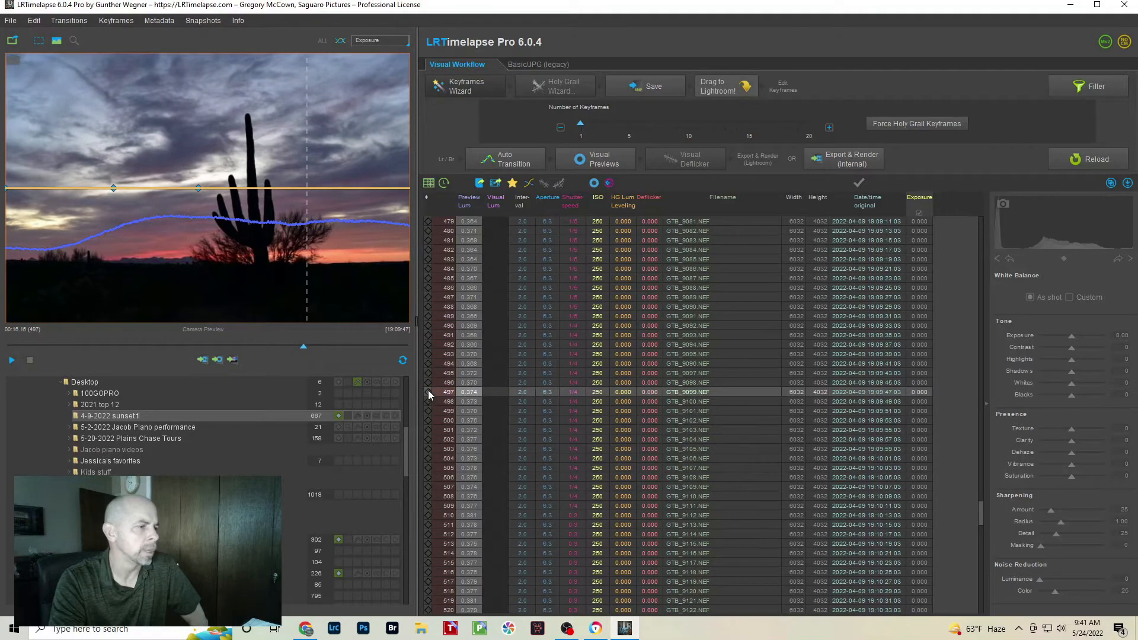
{"action": "left_click", "coordinate": [428, 392]}
{"action": "left_click_drag", "start_coordinate": [300, 346], "coordinate": [407, 361]}
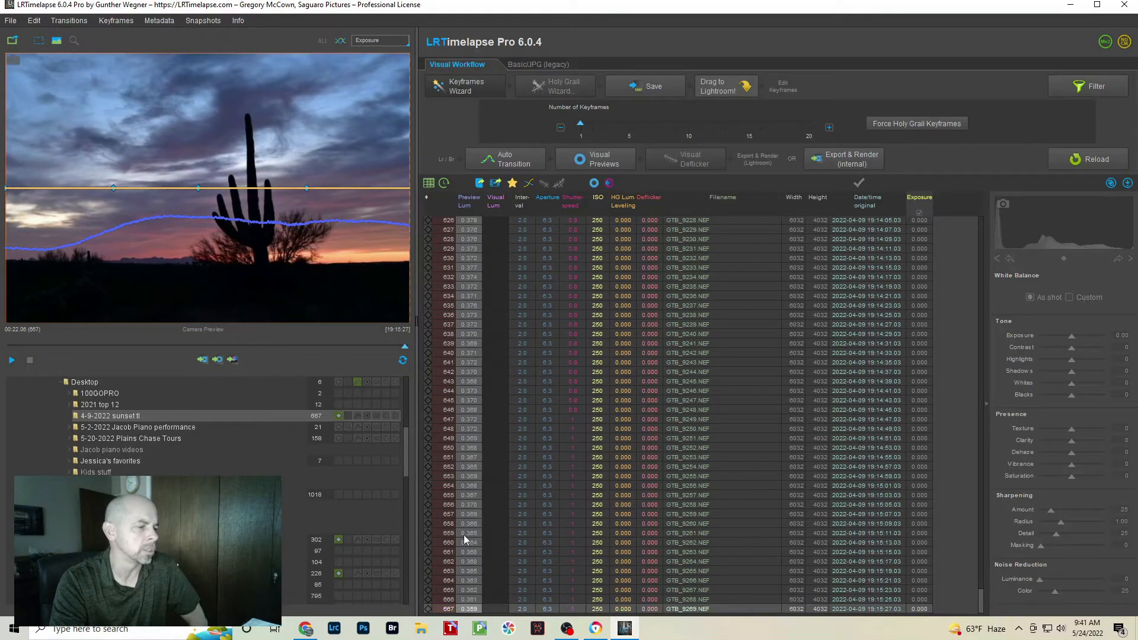
{"action": "left_click", "coordinate": [428, 609]}
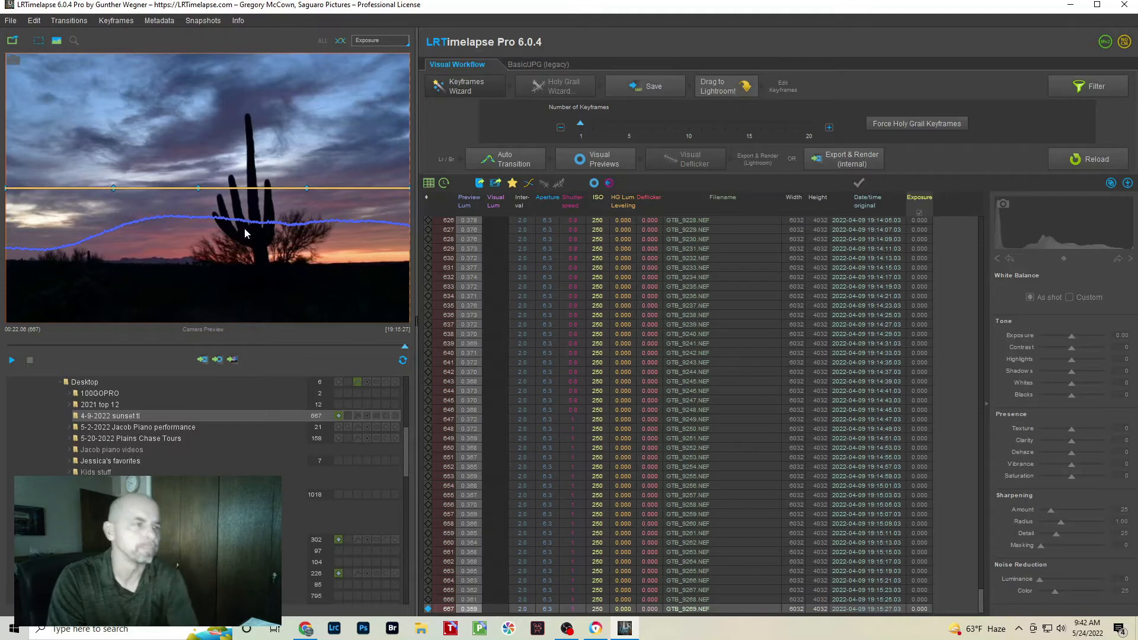
- Save the keyframe metadata and import the "4-9-2022 sunset tl" sequence into the Lightroom Classic Library
{"action": "left_click", "coordinate": [652, 86]}
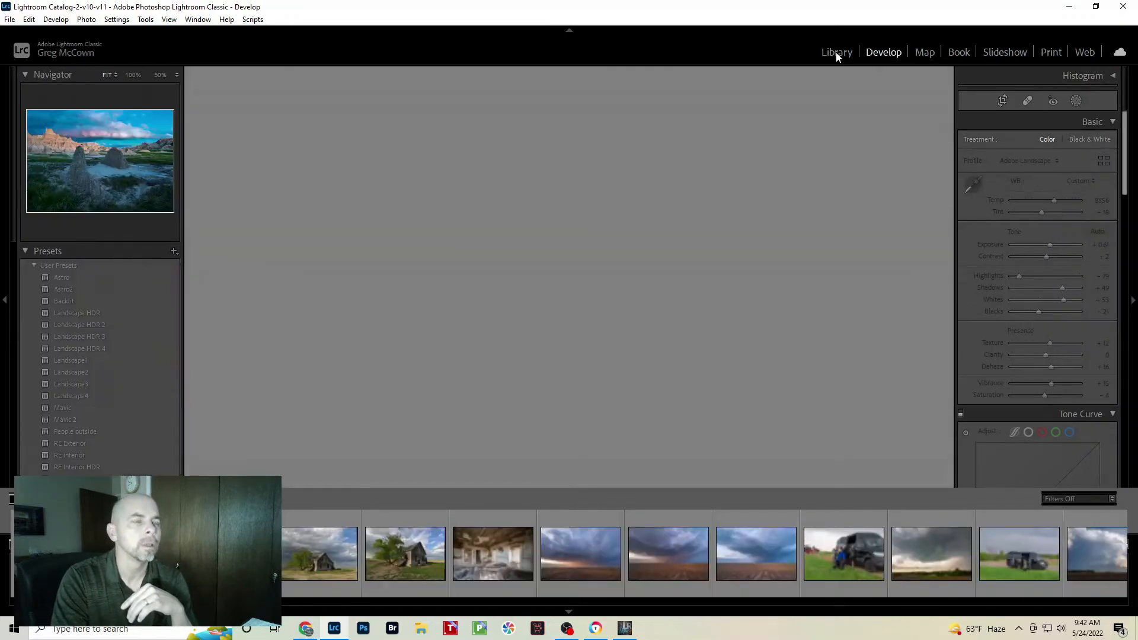
{"action": "left_click", "coordinate": [836, 53]}
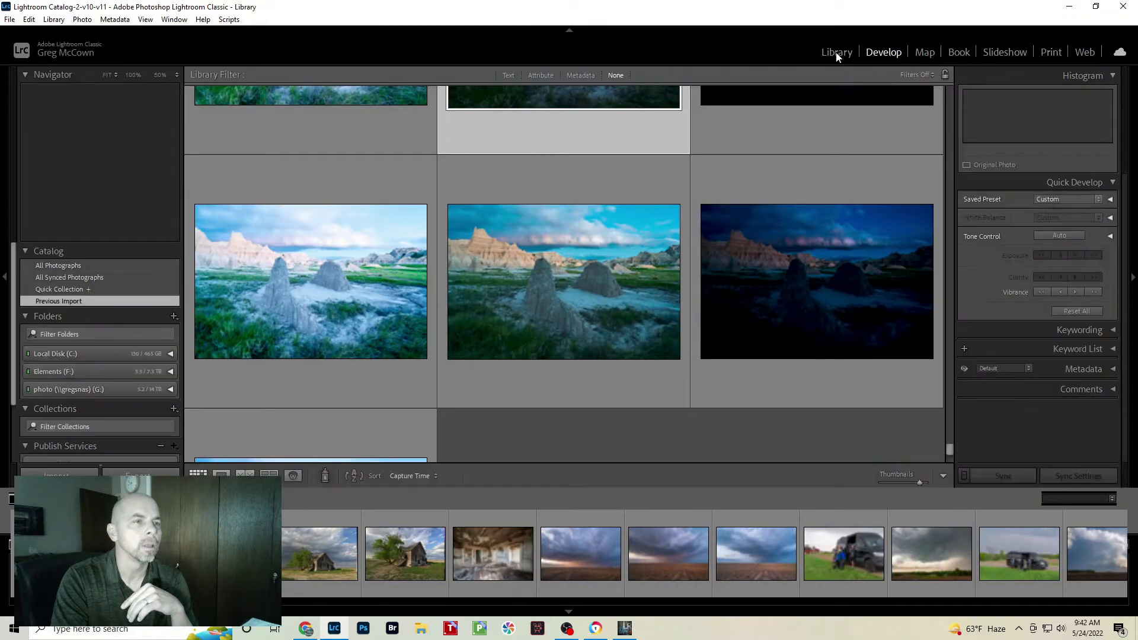
{"action": "left_click", "coordinate": [1095, 7]}
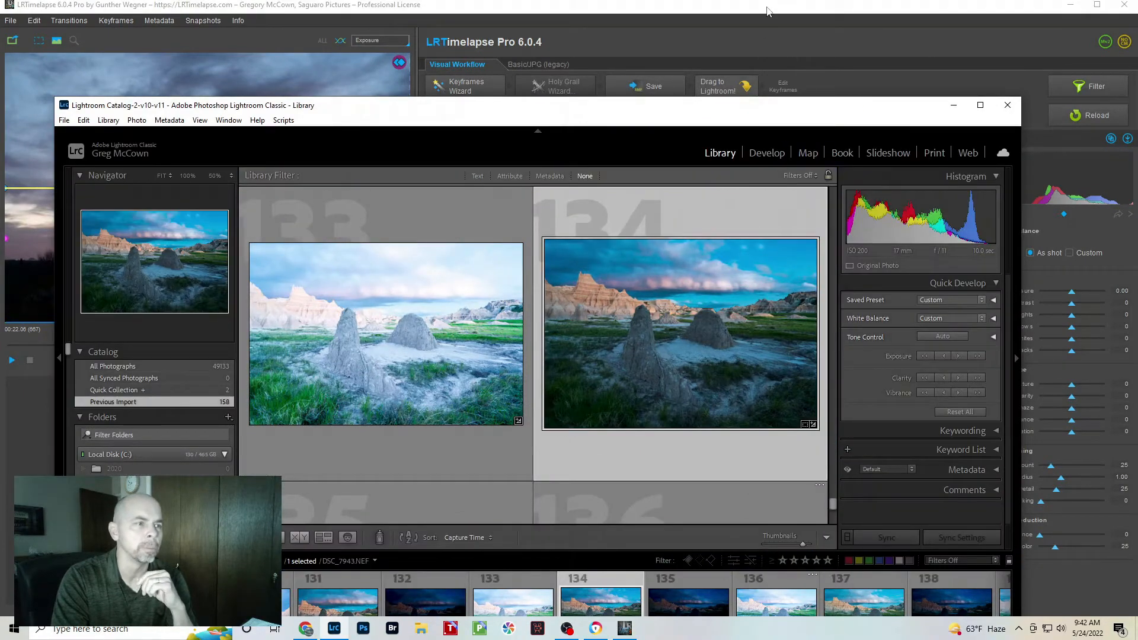
{"action": "left_click", "coordinate": [770, 11]}
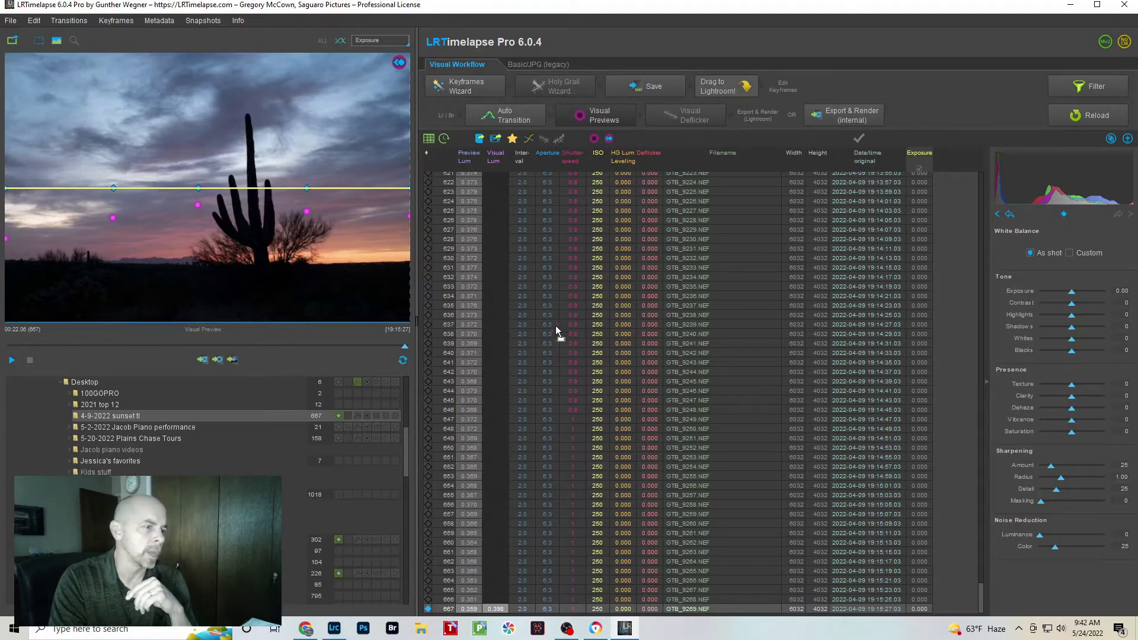
{"action": "left_click", "coordinate": [334, 628]}
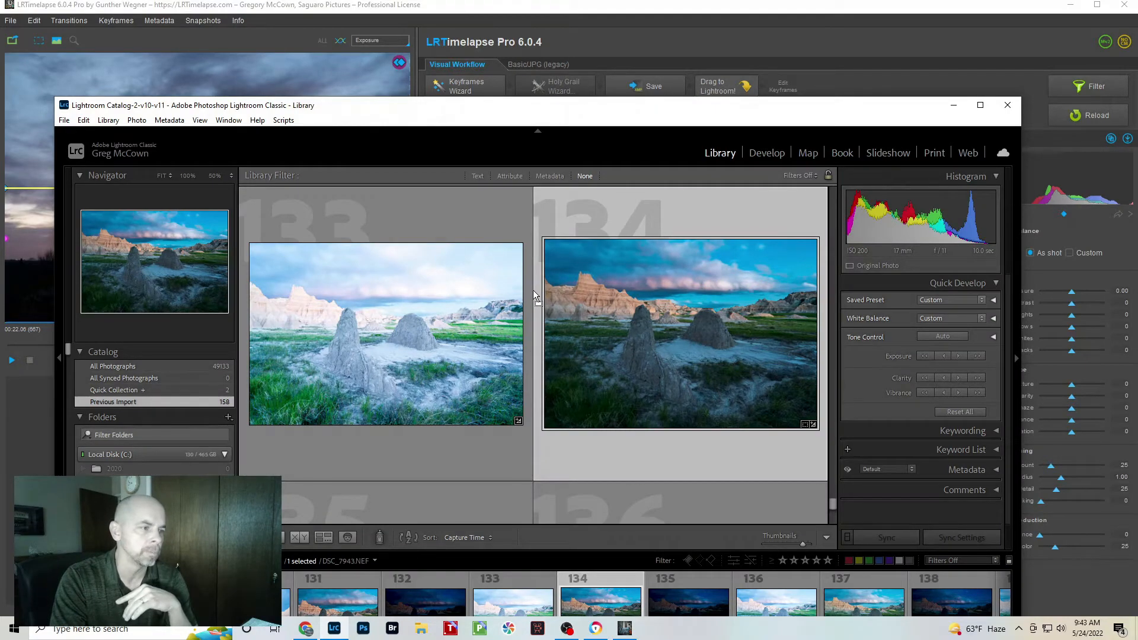
{"action": "key", "text": "ctrl+shift+i"}
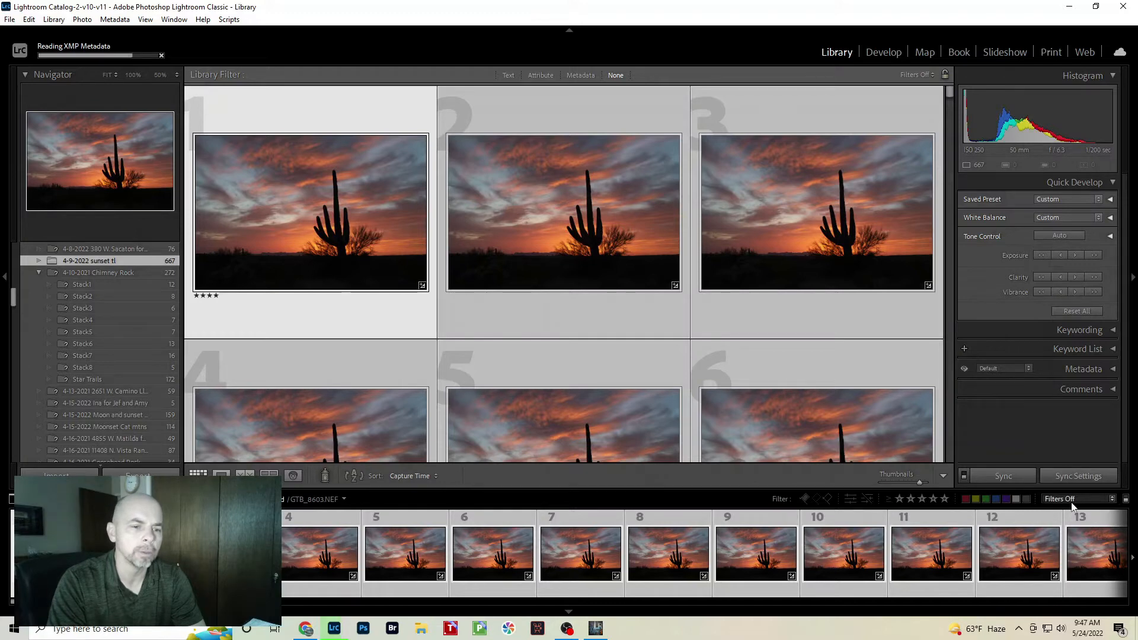
- Filter the imported sequence with the "01 LRT Keyframes" preset and look over the keyframe images
{"action": "left_click", "coordinate": [1113, 502]}
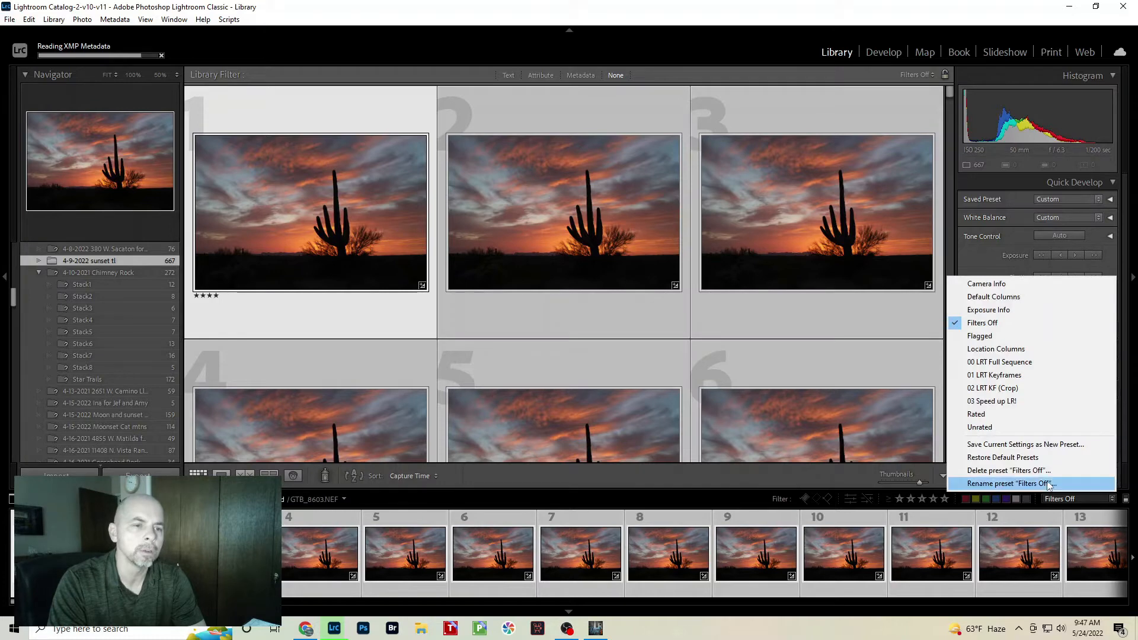
{"action": "left_click", "coordinate": [990, 376]}
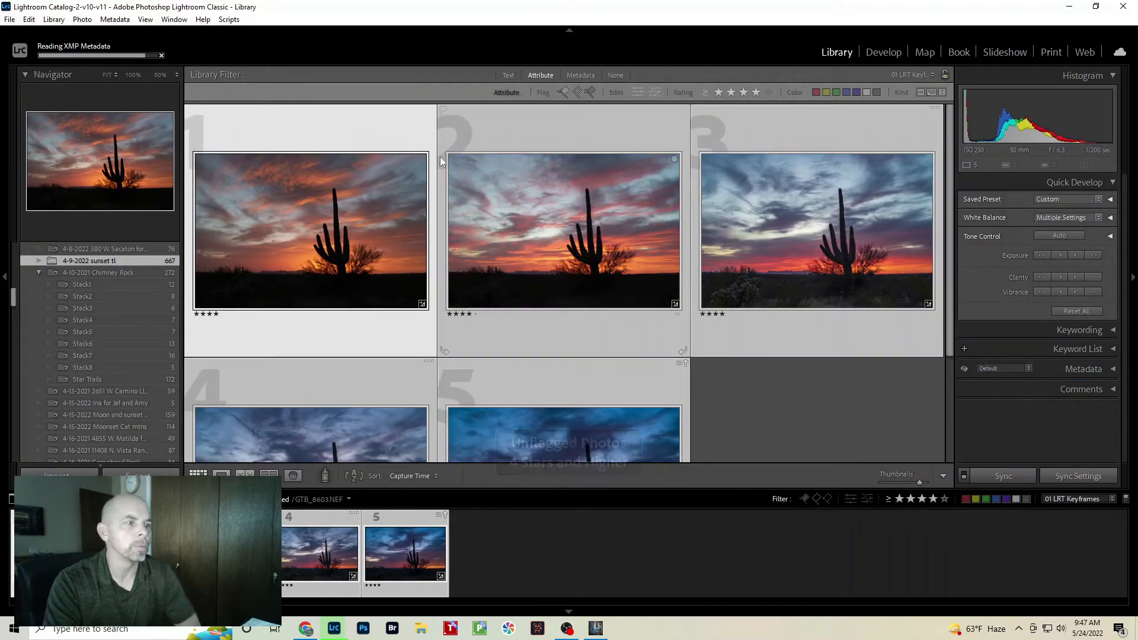
{"action": "scroll", "coordinate": [843, 329], "scroll_direction": "down", "scroll_amount": 2}
{"action": "scroll", "coordinate": [645, 397], "scroll_direction": "up", "scroll_amount": 2}
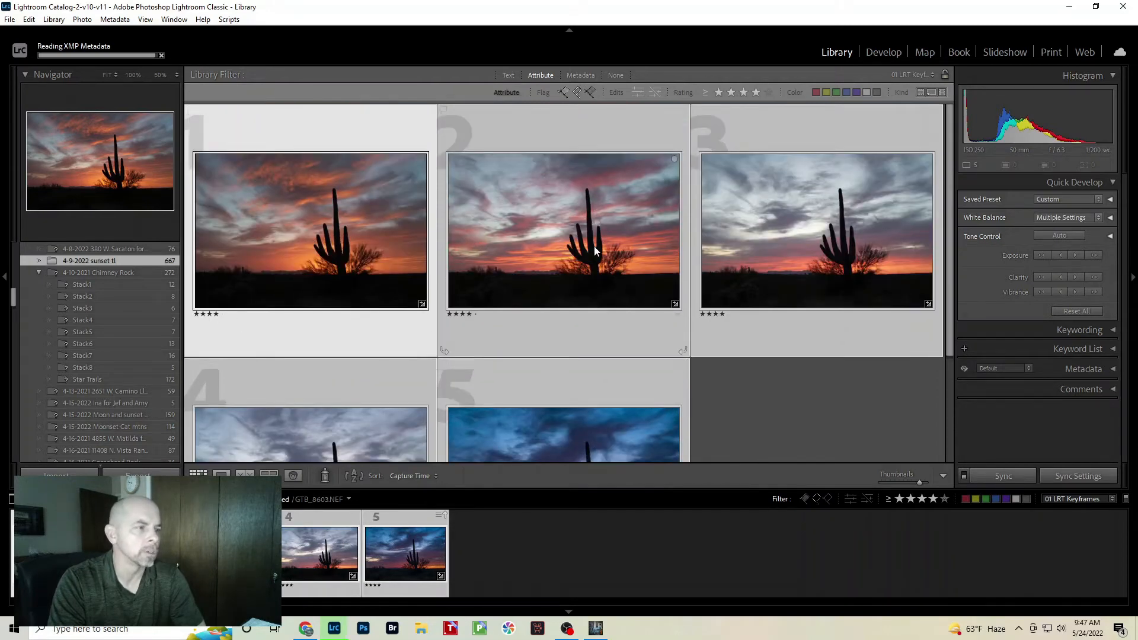
- Open the first keyframe image in Develop and set its sharpening masking to 71
{"action": "left_click", "coordinate": [882, 53]}
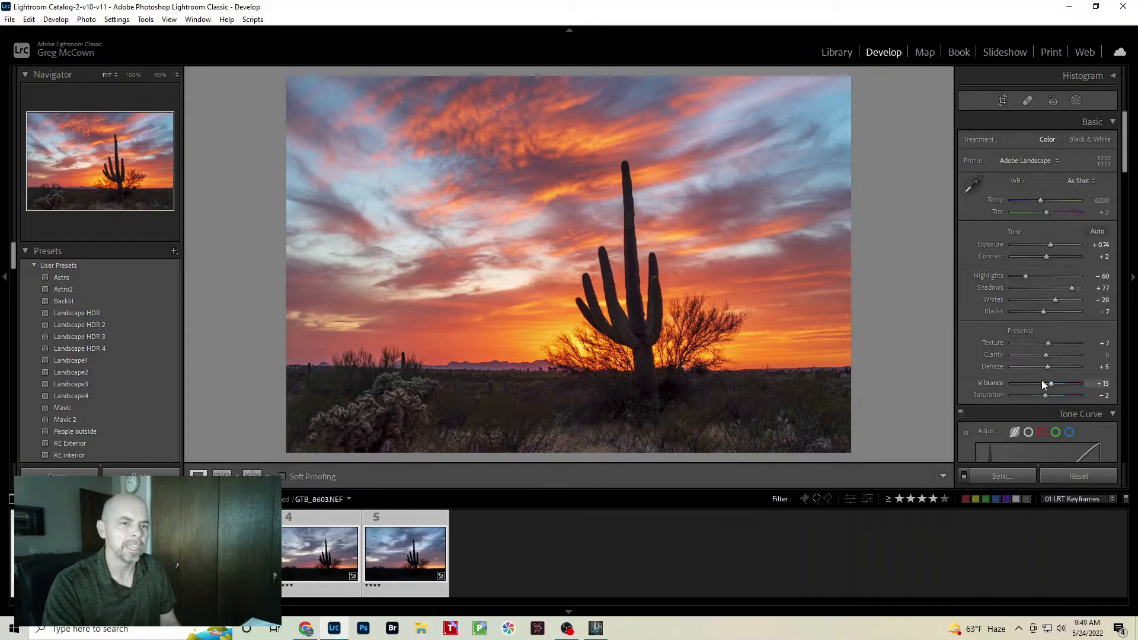
{"action": "scroll", "coordinate": [1038, 379], "scroll_direction": "down", "scroll_amount": 3}
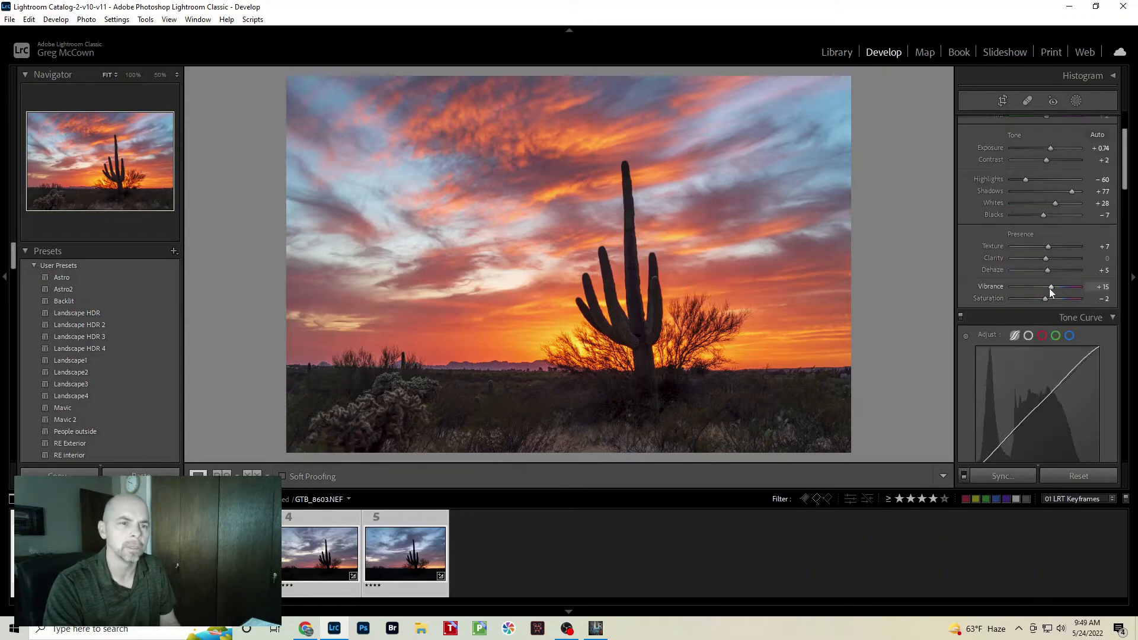
{"action": "scroll", "coordinate": [1128, 165], "scroll_direction": "down", "scroll_amount": 6}
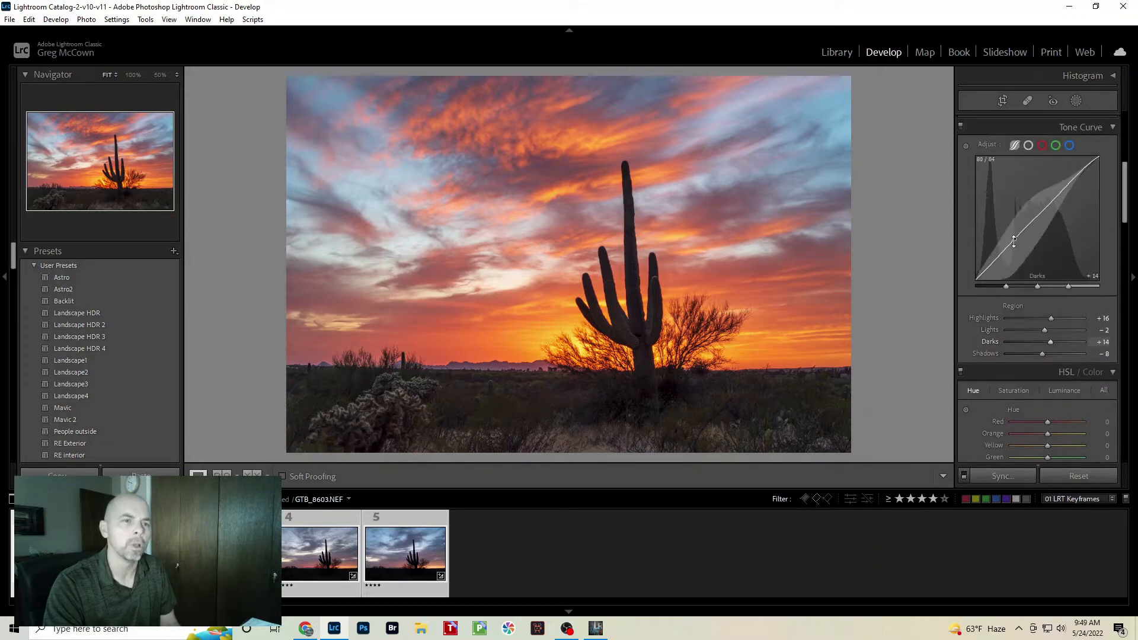
{"action": "scroll", "coordinate": [1125, 189], "scroll_direction": "down", "scroll_amount": 1}
{"action": "left_click_drag", "start_coordinate": [1126, 188], "coordinate": [1134, 295]}
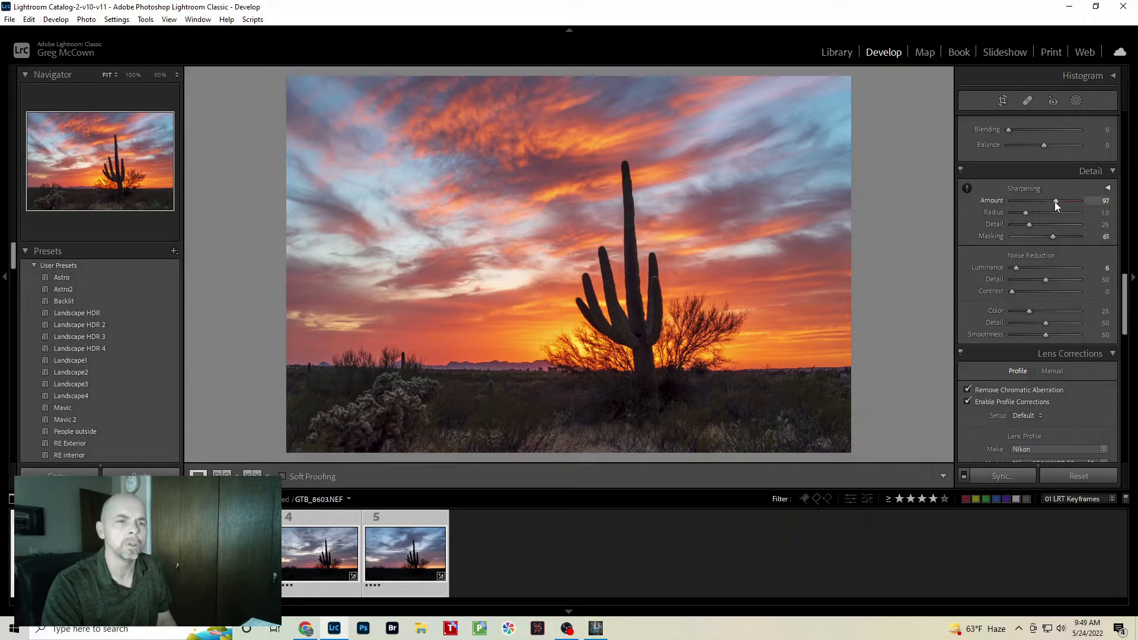
{"action": "mouse_move", "coordinate": [1051, 236]}
{"action": "left_mouse_down"}
{"action": "mouse_move", "coordinate": [1033, 235]}
{"action": "mouse_move", "coordinate": [1061, 240]}
{"action": "left_mouse_up"}
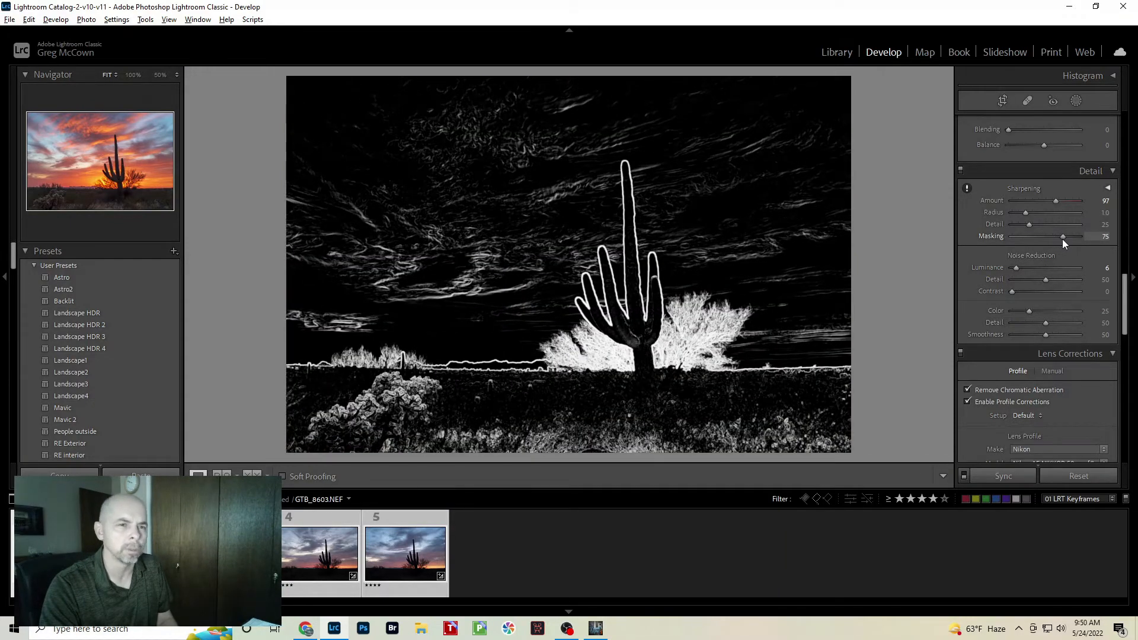
{"action": "mouse_move", "coordinate": [1060, 240]}
{"action": "left_mouse_down"}
{"action": "mouse_move", "coordinate": [1040, 241]}
{"action": "mouse_move", "coordinate": [1060, 241]}
{"action": "left_mouse_up"}
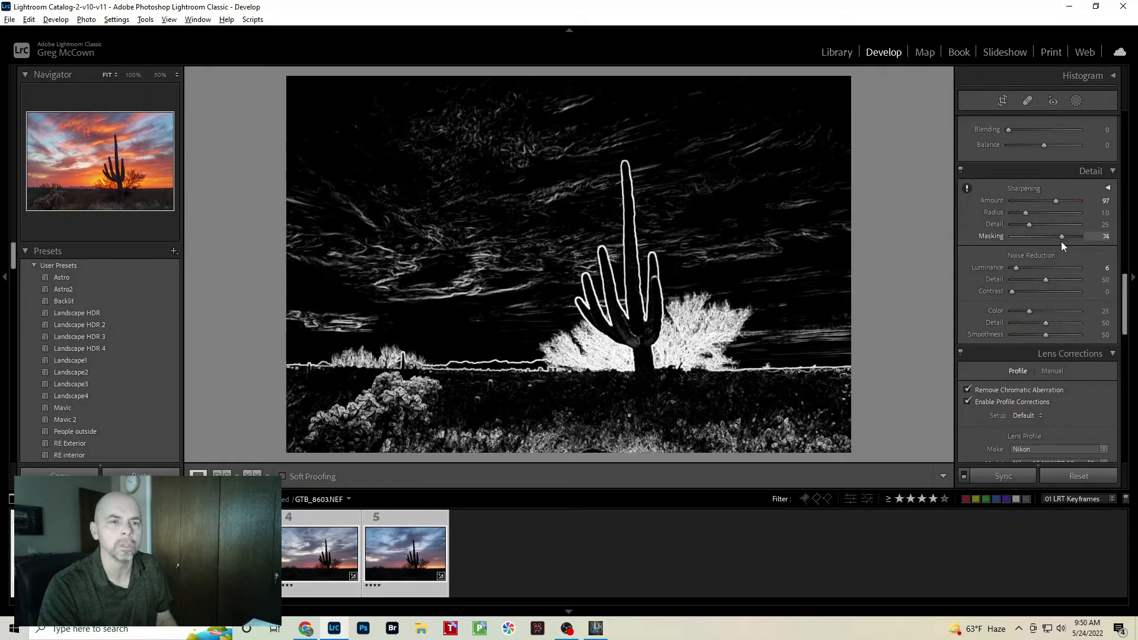
{"action": "left_click_drag", "start_coordinate": [1061, 241], "coordinate": [1056, 243]}
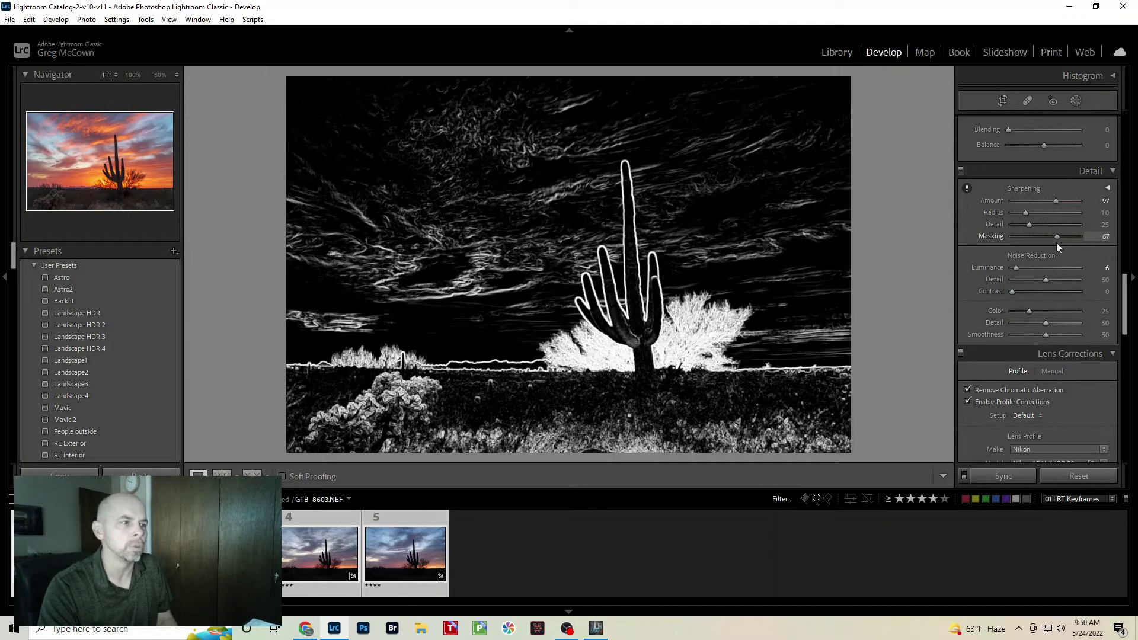
{"action": "mouse_move", "coordinate": [1056, 243]}
{"action": "left_mouse_down"}
{"action": "mouse_move", "coordinate": [988, 247]}
{"action": "mouse_move", "coordinate": [1060, 243]}
{"action": "left_mouse_up"}
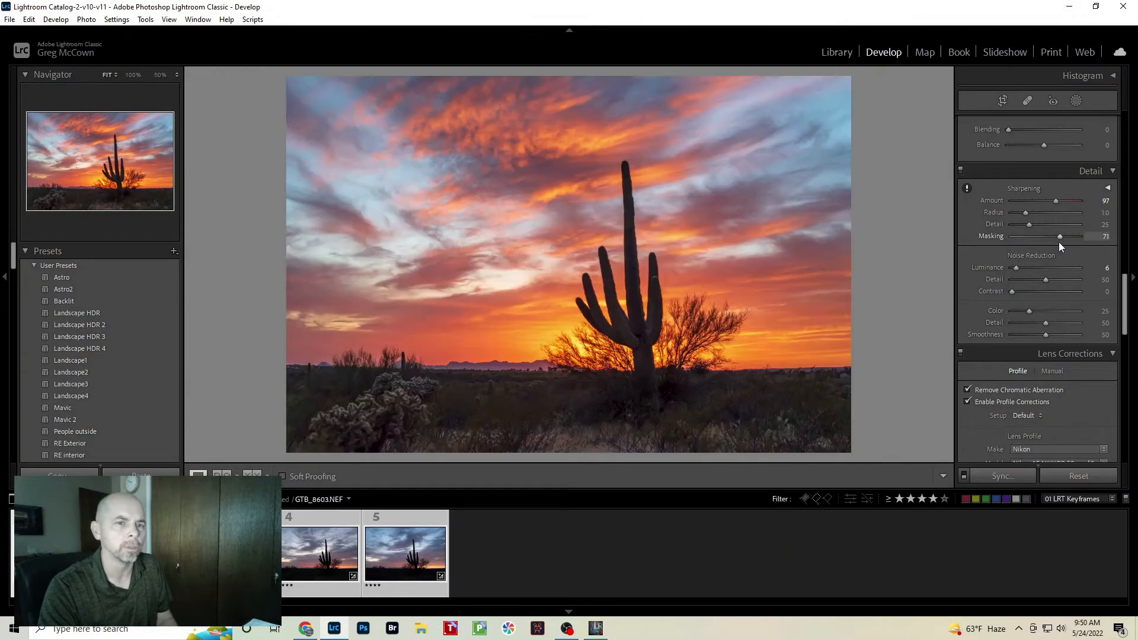
- Check the first keyframe's lens corrections and synchronize its develop settings to the other keyframes, leaving out Transform, Crop and Masking
{"action": "scroll", "coordinate": [1043, 267], "scroll_direction": "down", "scroll_amount": 5}
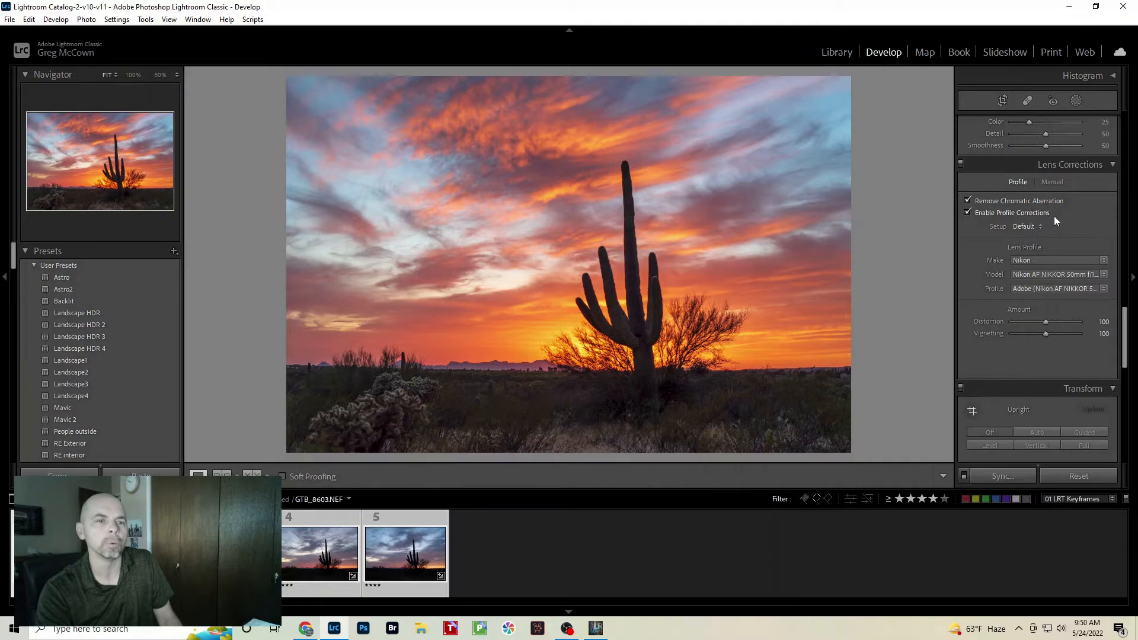
{"action": "left_click", "coordinate": [1046, 321]}
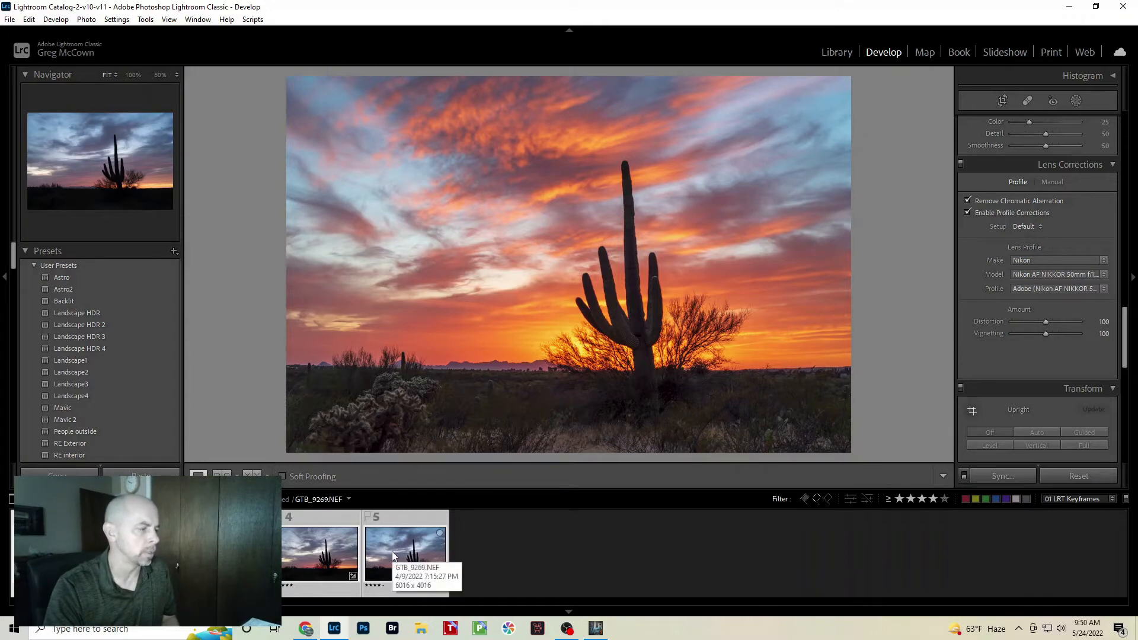
{"action": "left_click", "coordinate": [1008, 475]}
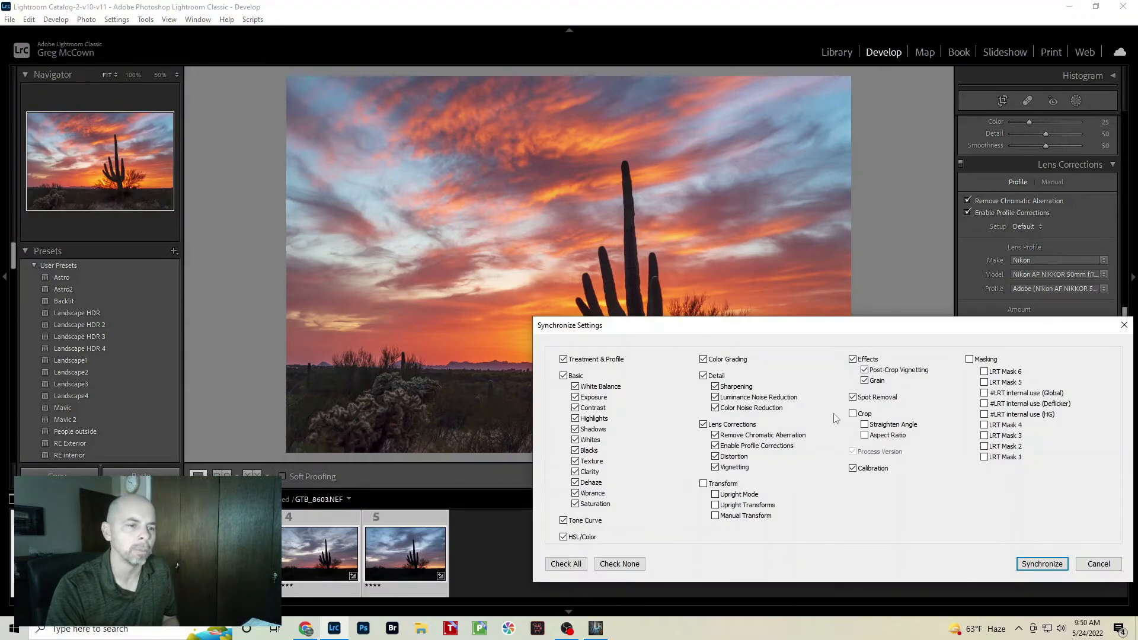
{"action": "left_click", "coordinate": [1036, 564]}
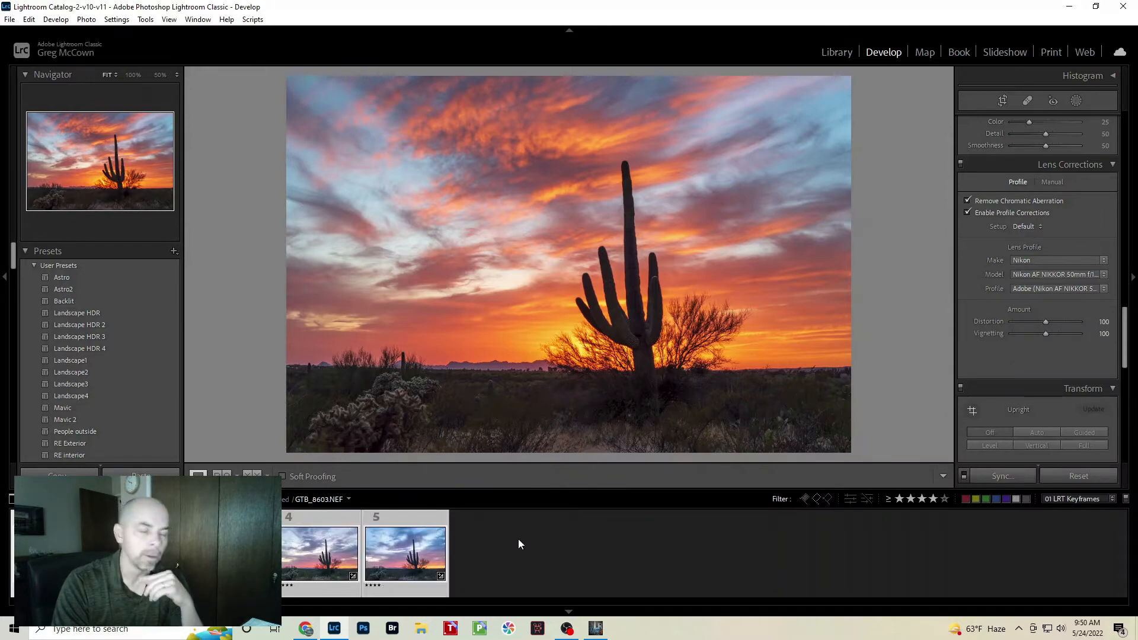
- Set Exposure +0.44 and Highlights -74 on the second keyframe, and Exposure +0.09 and Highlights -82 on the third
{"action": "left_click", "coordinate": [485, 550]}
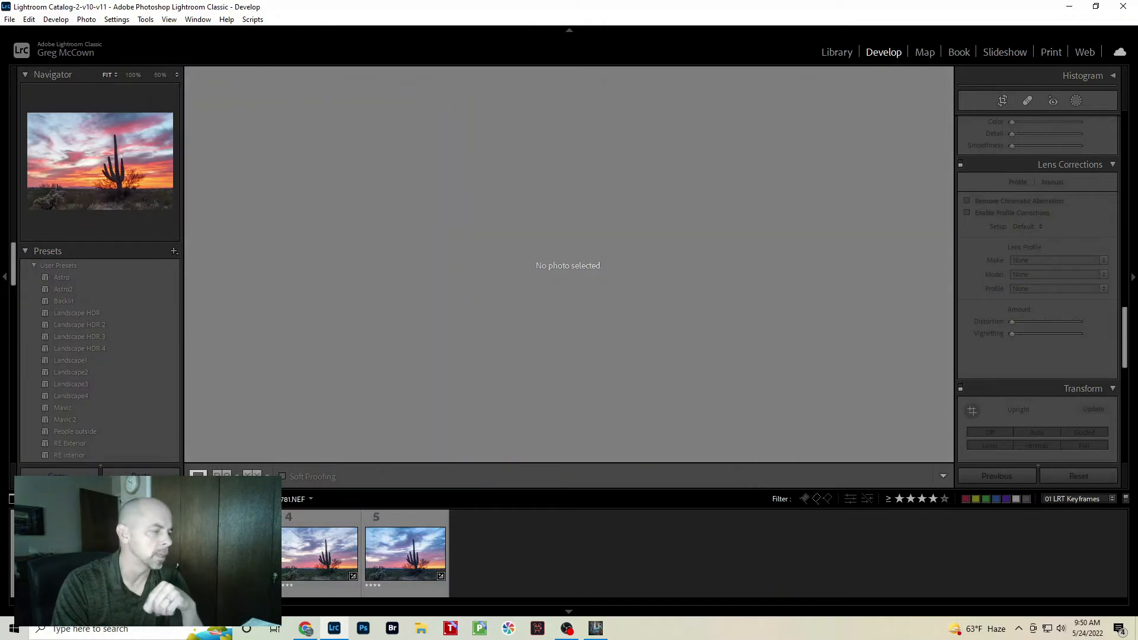
{"action": "left_click", "coordinate": [231, 553]}
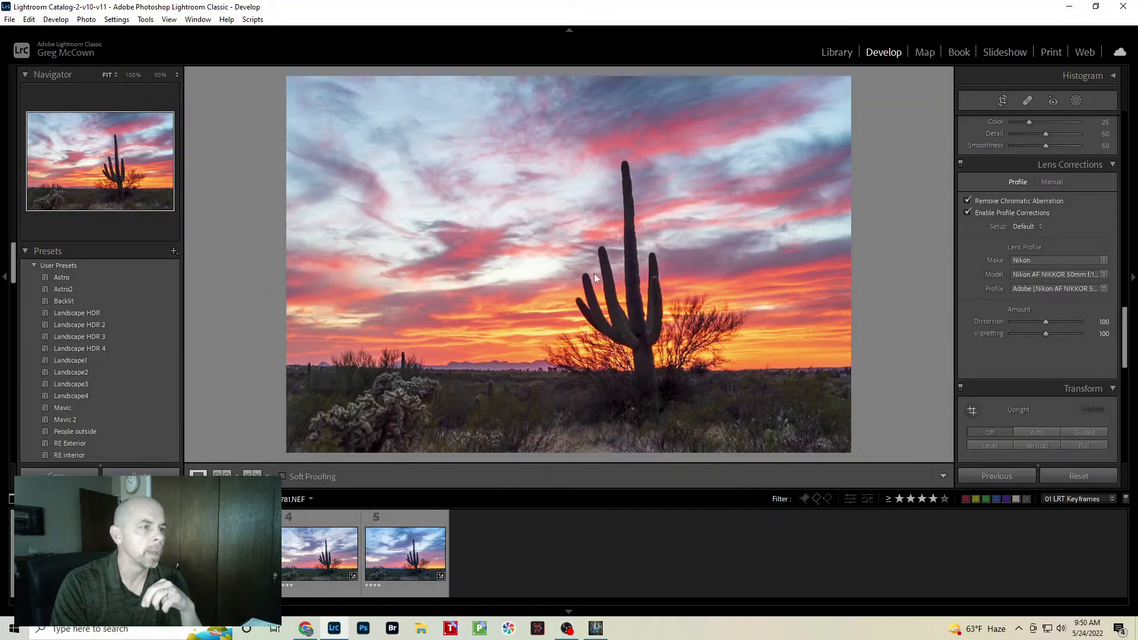
{"action": "left_click_drag", "start_coordinate": [1127, 316], "coordinate": [1132, 123]}
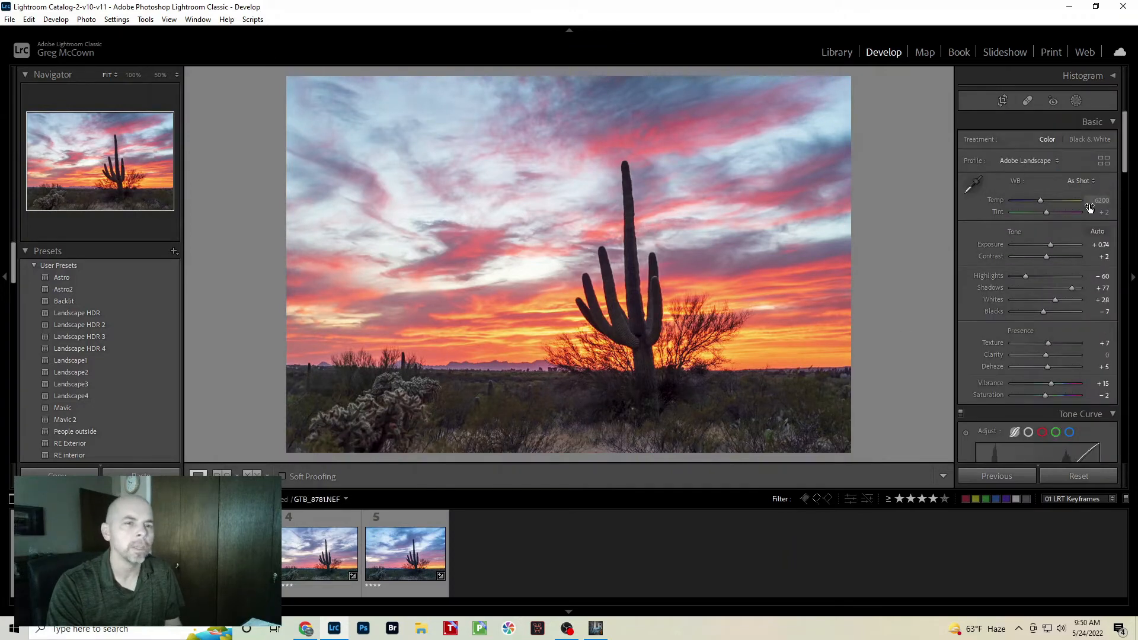
{"action": "left_click_drag", "start_coordinate": [1051, 243], "coordinate": [1050, 243]}
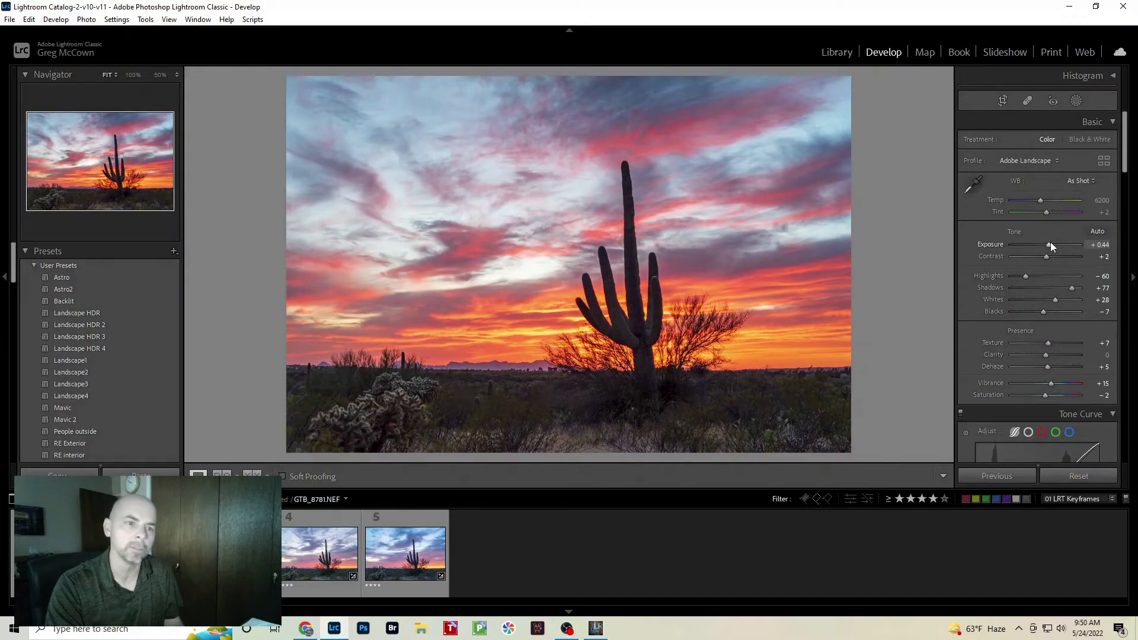
{"action": "left_click_drag", "start_coordinate": [1025, 275], "coordinate": [1020, 276]}
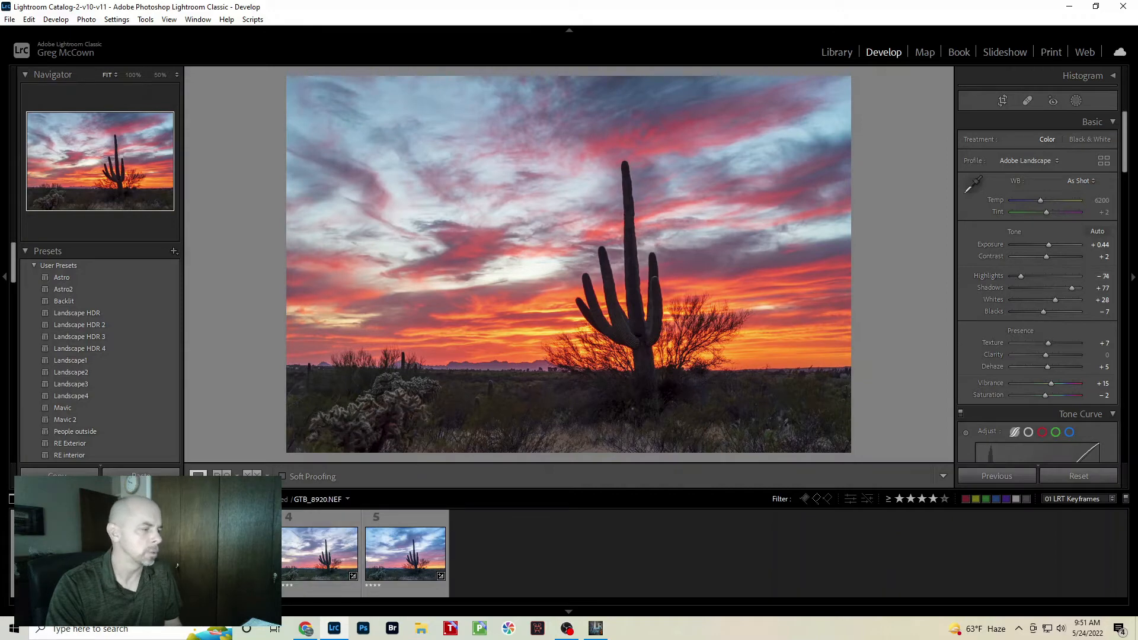
{"action": "left_click", "coordinate": [230, 554]}
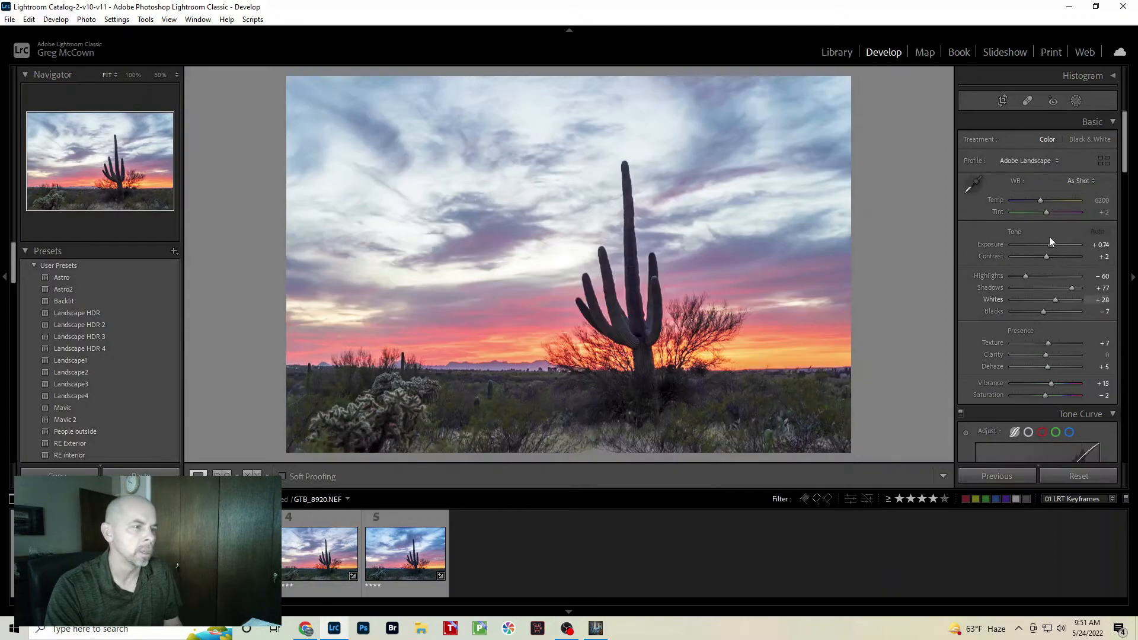
{"action": "mouse_move", "coordinate": [1050, 245]}
{"action": "left_mouse_down"}
{"action": "mouse_move", "coordinate": [1018, 276]}
{"action": "mouse_move", "coordinate": [1047, 244]}
{"action": "left_mouse_up"}
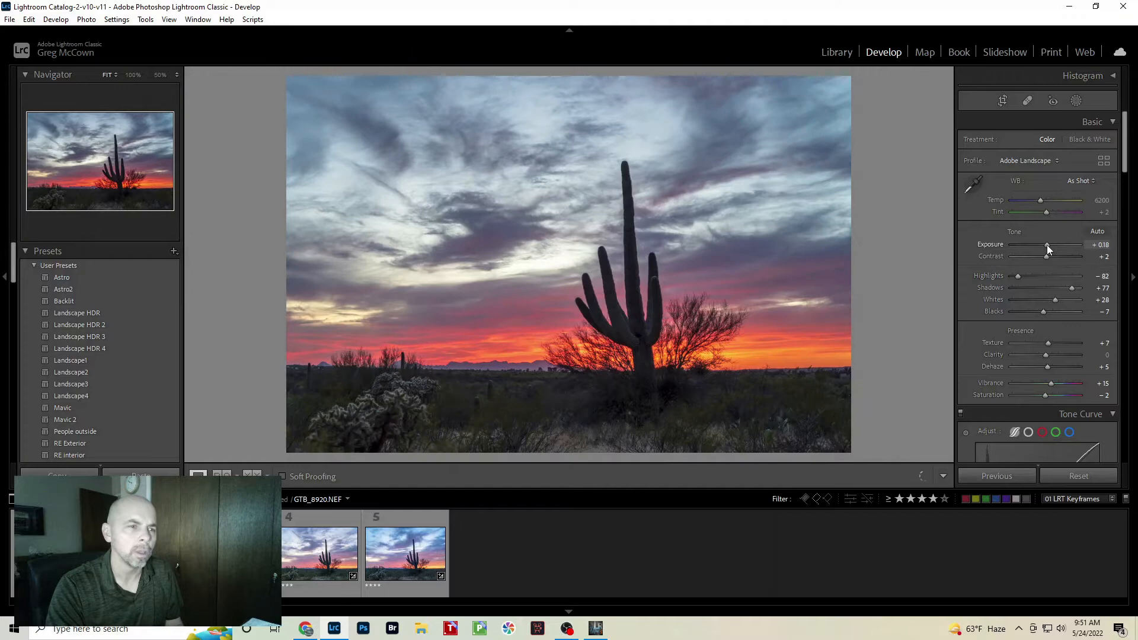
- Set the fourth keyframe's Exposure to +0.18, Temp to 6561 and Highlights to -65
{"action": "key", "text": "Right"}
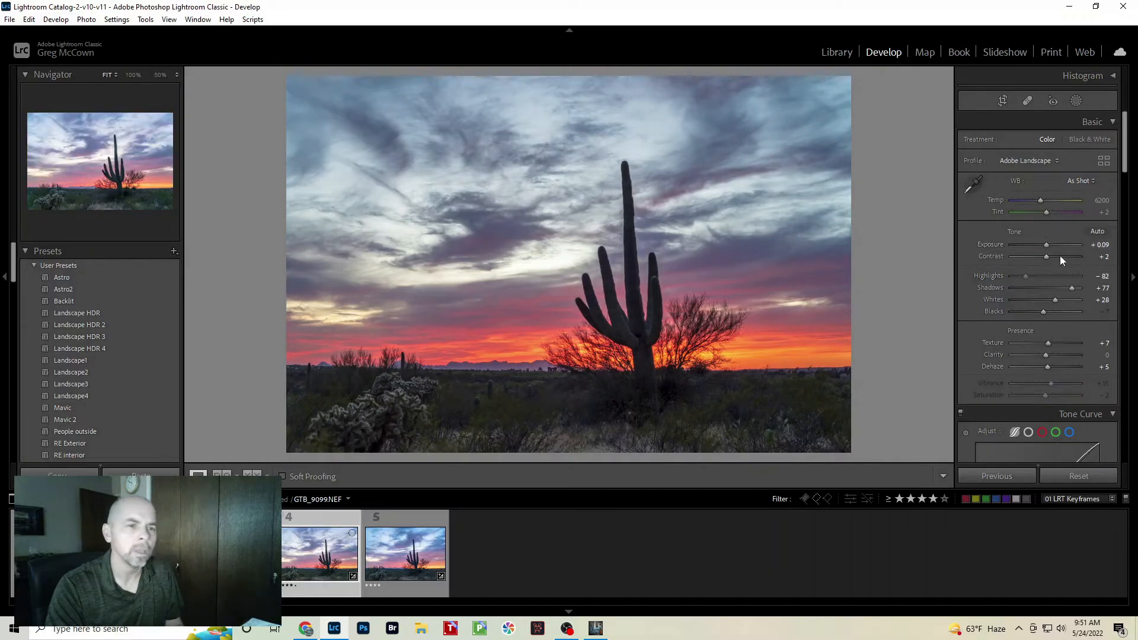
{"action": "double_click", "coordinate": [1049, 244]}
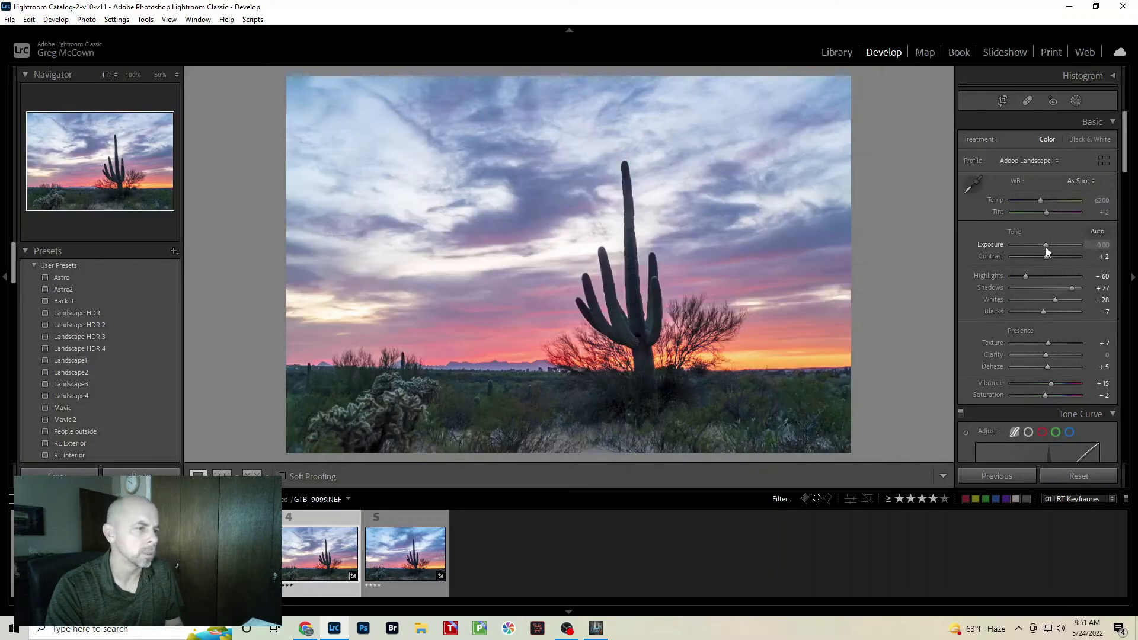
{"action": "left_click_drag", "start_coordinate": [1043, 249], "coordinate": [1047, 249]}
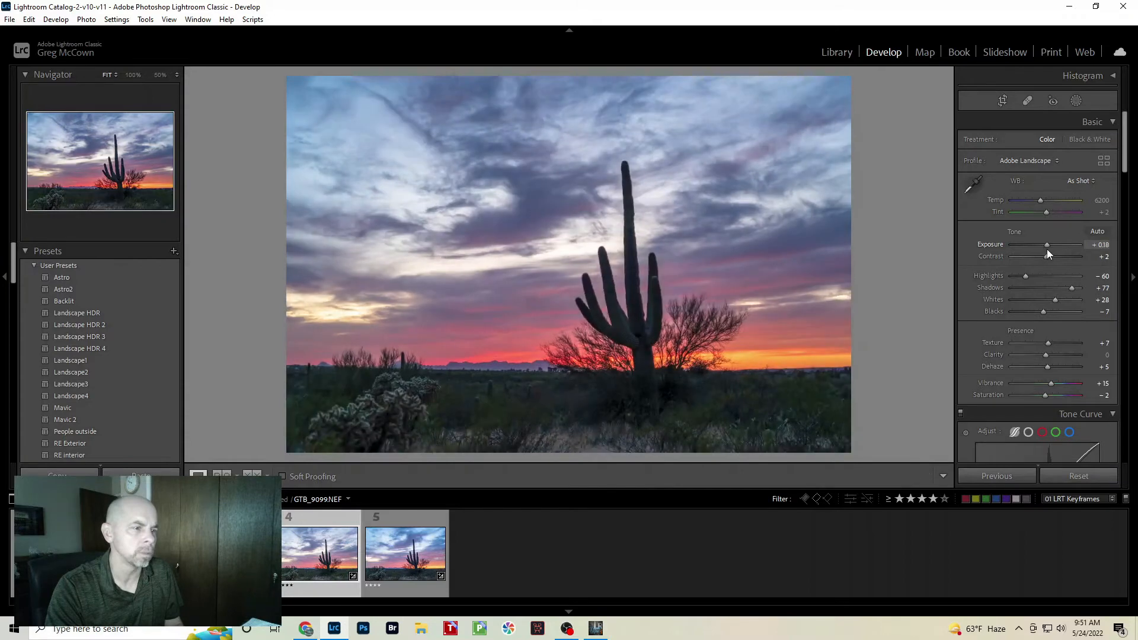
{"action": "left_click_drag", "start_coordinate": [1041, 199], "coordinate": [1044, 199]}
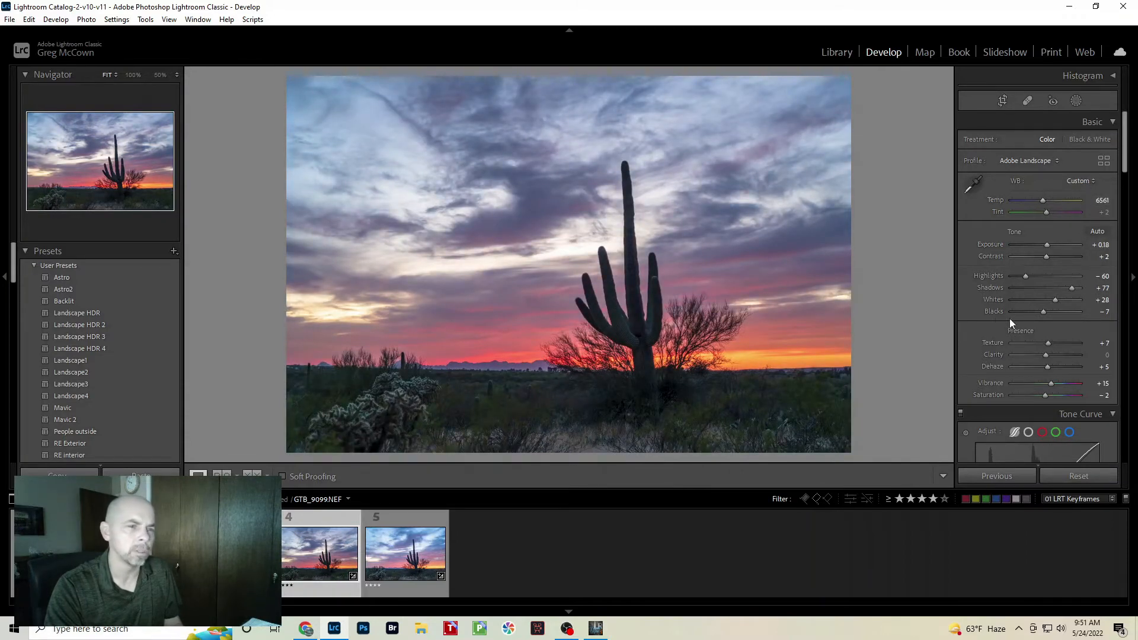
{"action": "left_click", "coordinate": [1022, 276]}
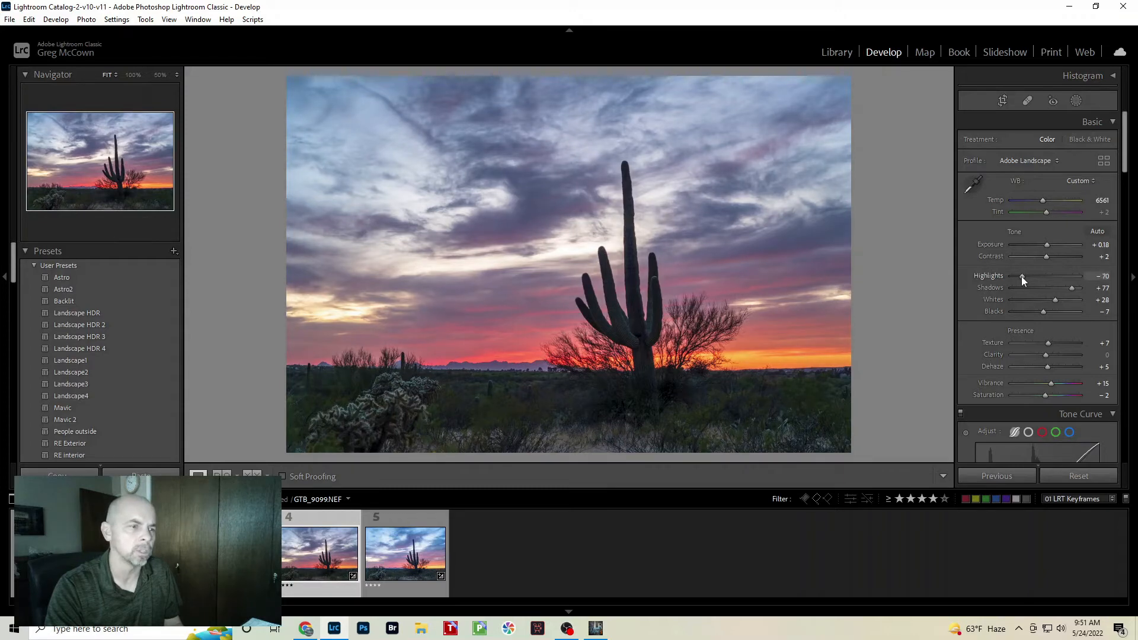
- Set the fifth keyframe's Exposure to -0.26 and Highlights to -84, and cool the fourth keyframe's Temp to 6035
{"action": "key", "text": "Right"}
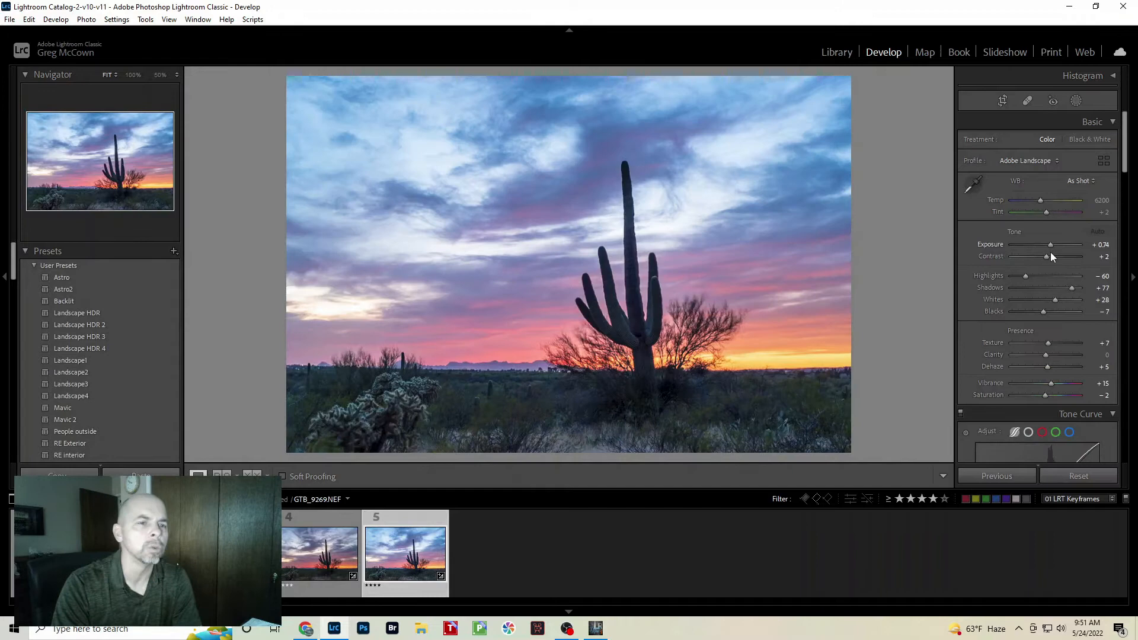
{"action": "left_click_drag", "start_coordinate": [1050, 244], "coordinate": [1043, 247]}
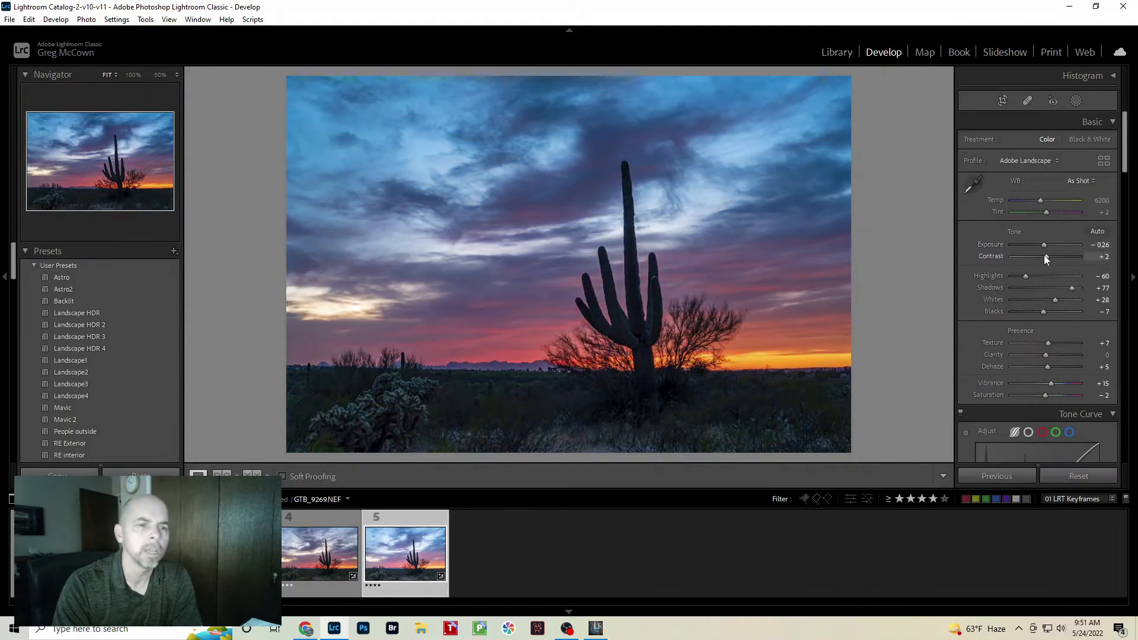
{"action": "left_click_drag", "start_coordinate": [1025, 276], "coordinate": [1016, 276]}
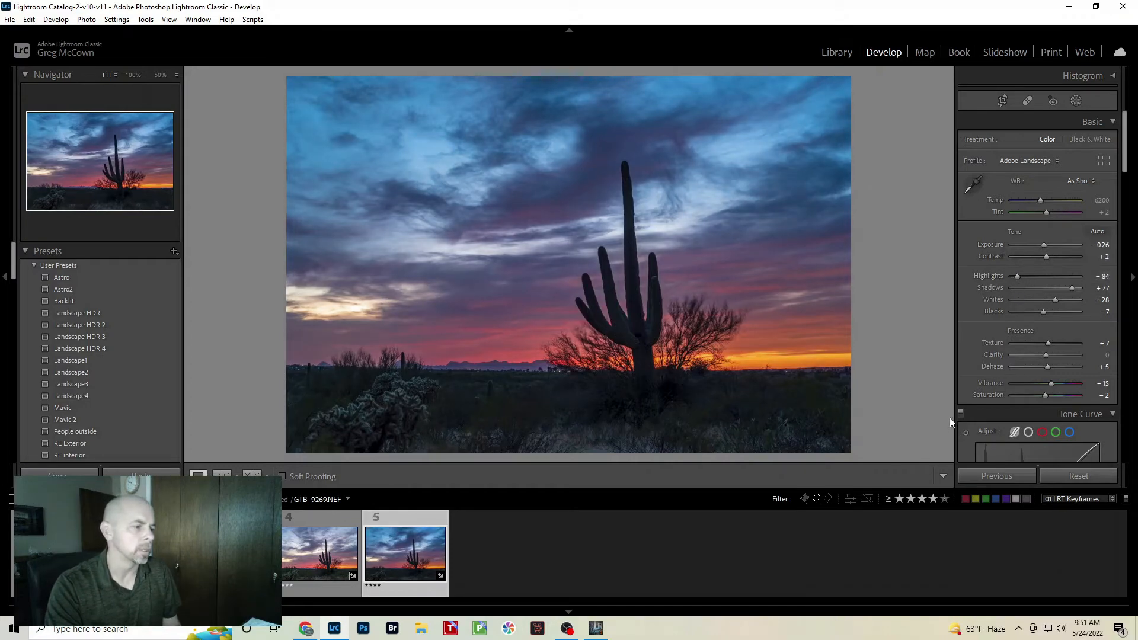
{"action": "left_click", "coordinate": [328, 560]}
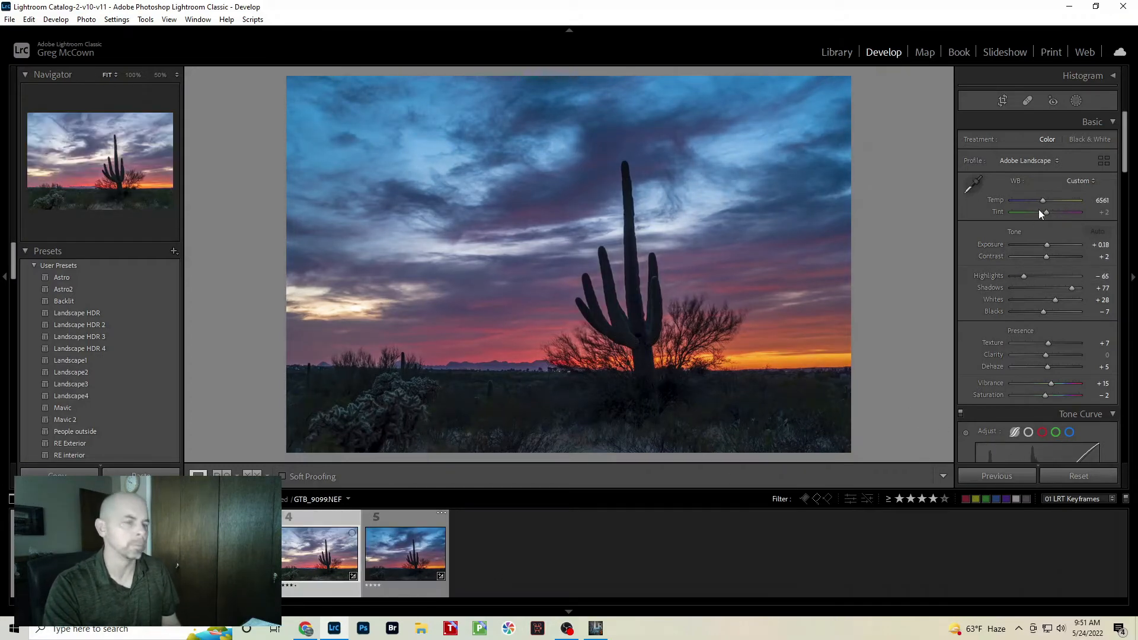
{"action": "left_click_drag", "start_coordinate": [1041, 201], "coordinate": [1040, 201]}
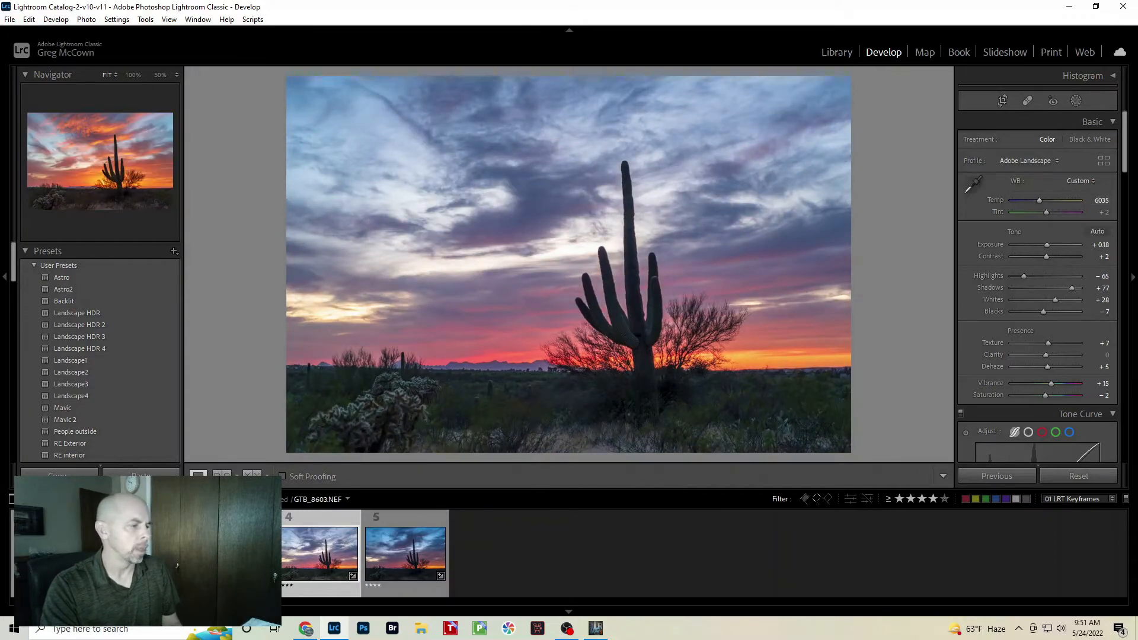
- Select all five keyframe images and save their metadata to files from the Library
{"action": "left_click", "coordinate": [423, 564]}
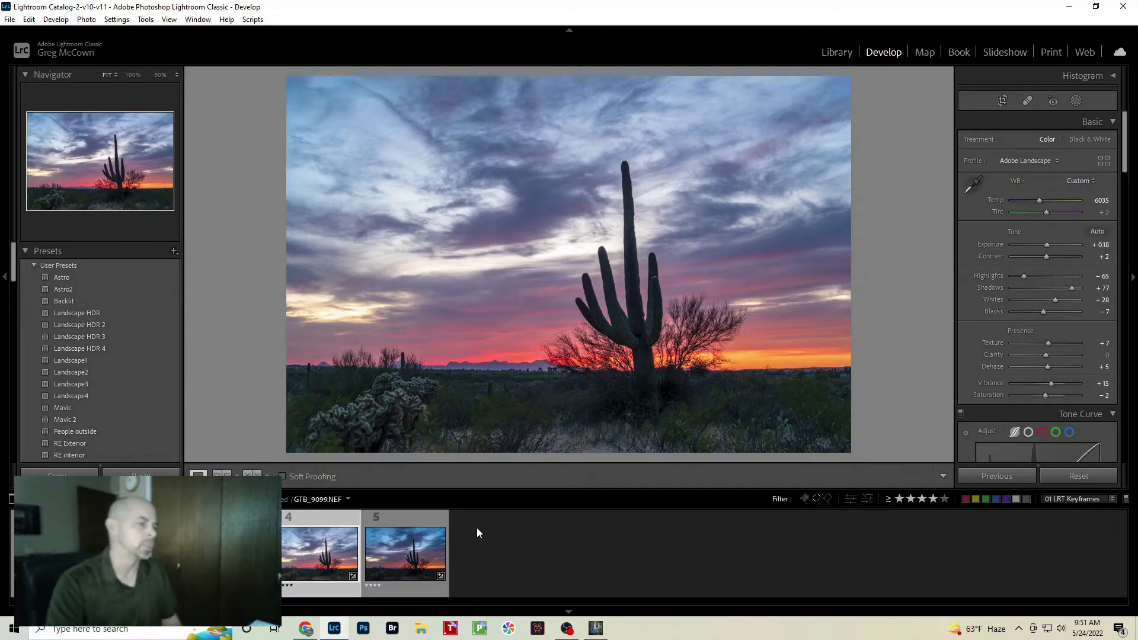
{"action": "left_click", "coordinate": [423, 564]}
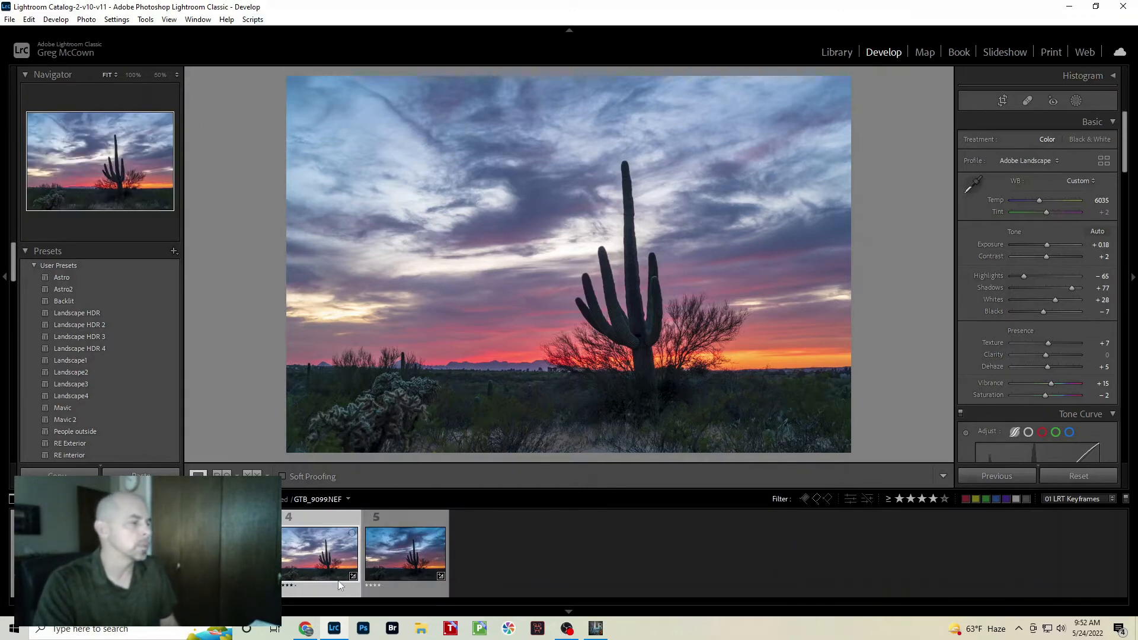
{"action": "left_click", "coordinate": [410, 558]}
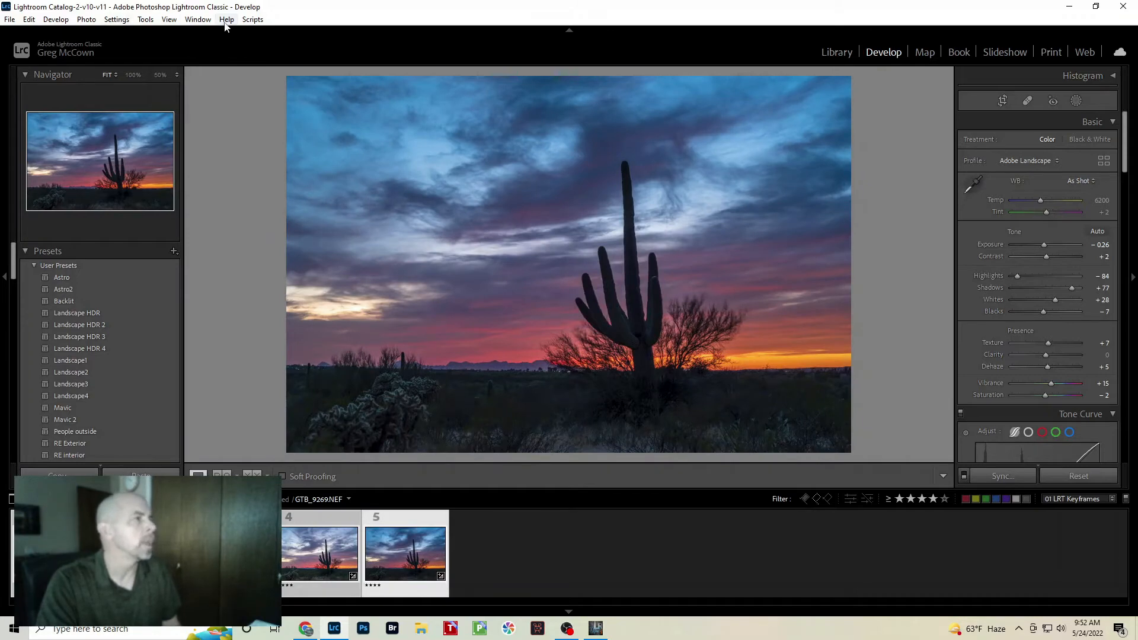
{"action": "left_click", "coordinate": [837, 53]}
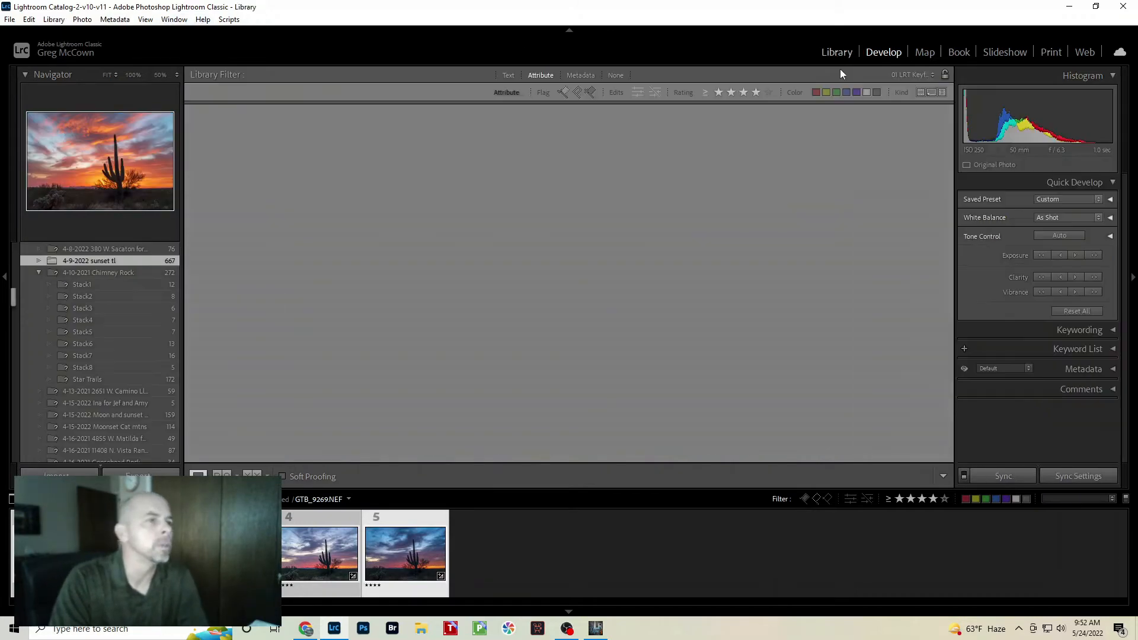
{"action": "left_click", "coordinate": [116, 20]}
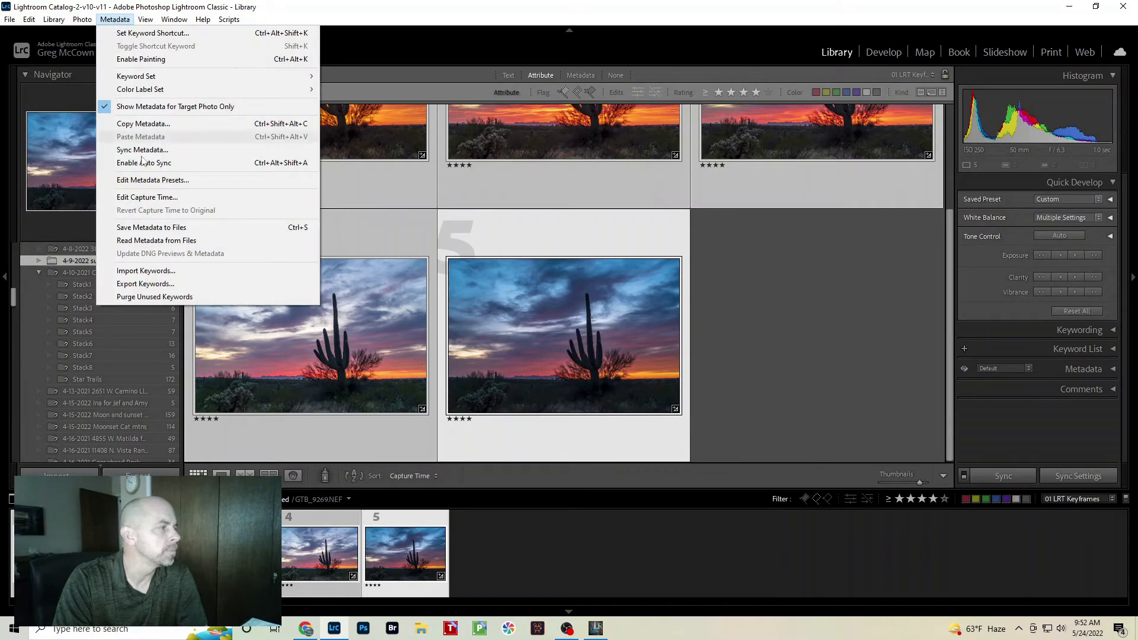
{"action": "left_click", "coordinate": [153, 230]}
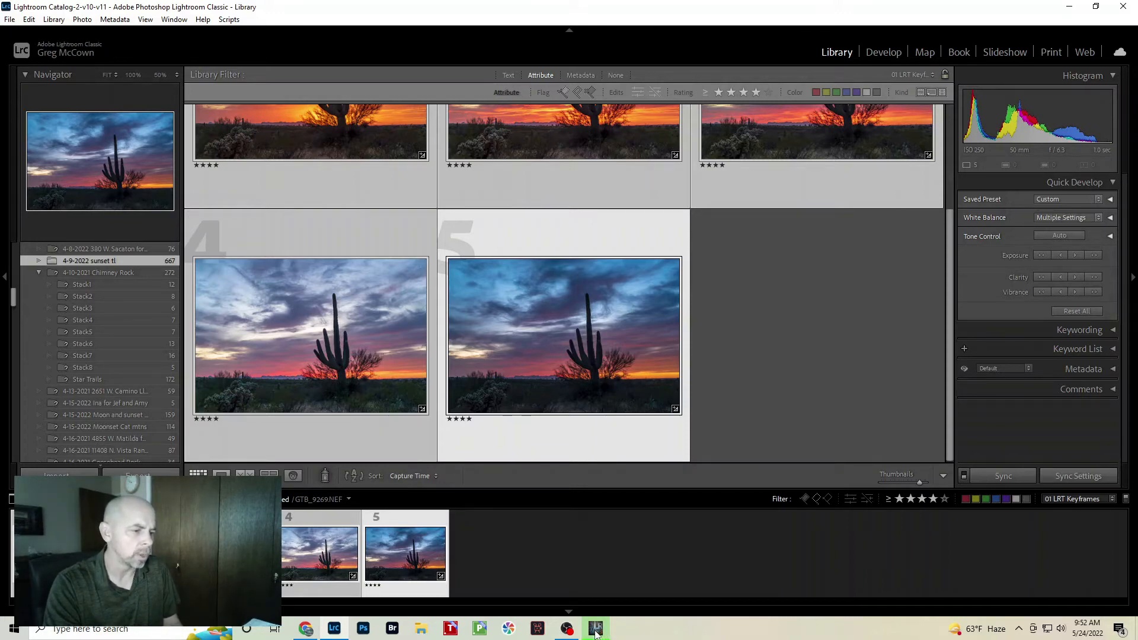
- Switch to LRTimelapse, reload the sequence's metadata and create the Auto Transition between the edited keyframes
{"action": "left_click", "coordinate": [576, 551]}
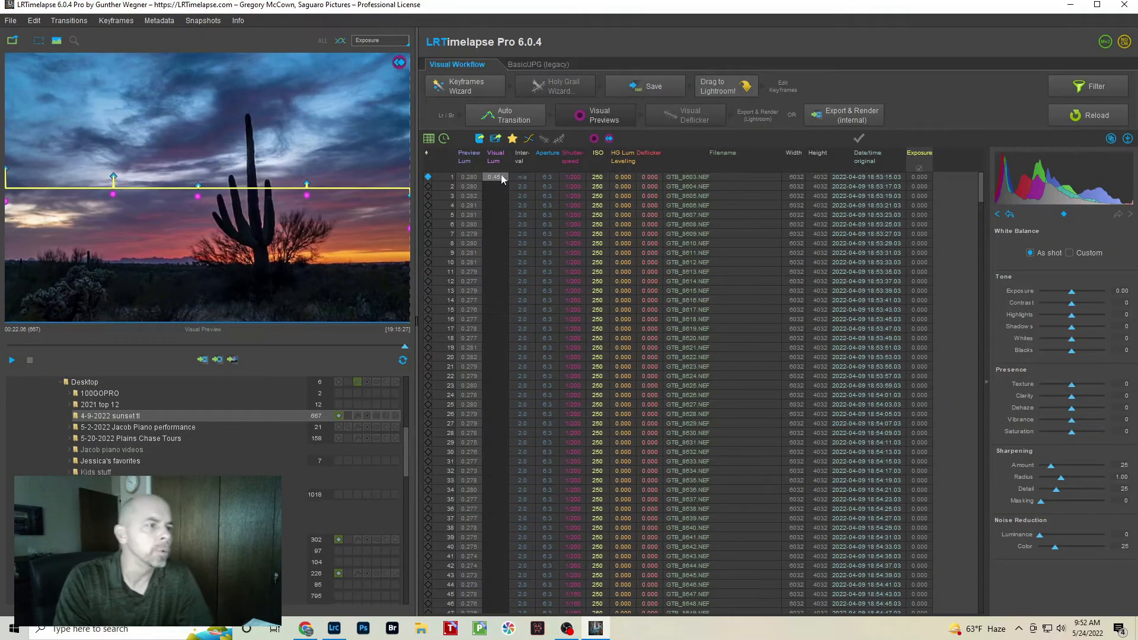
{"action": "left_click", "coordinate": [1094, 115]}
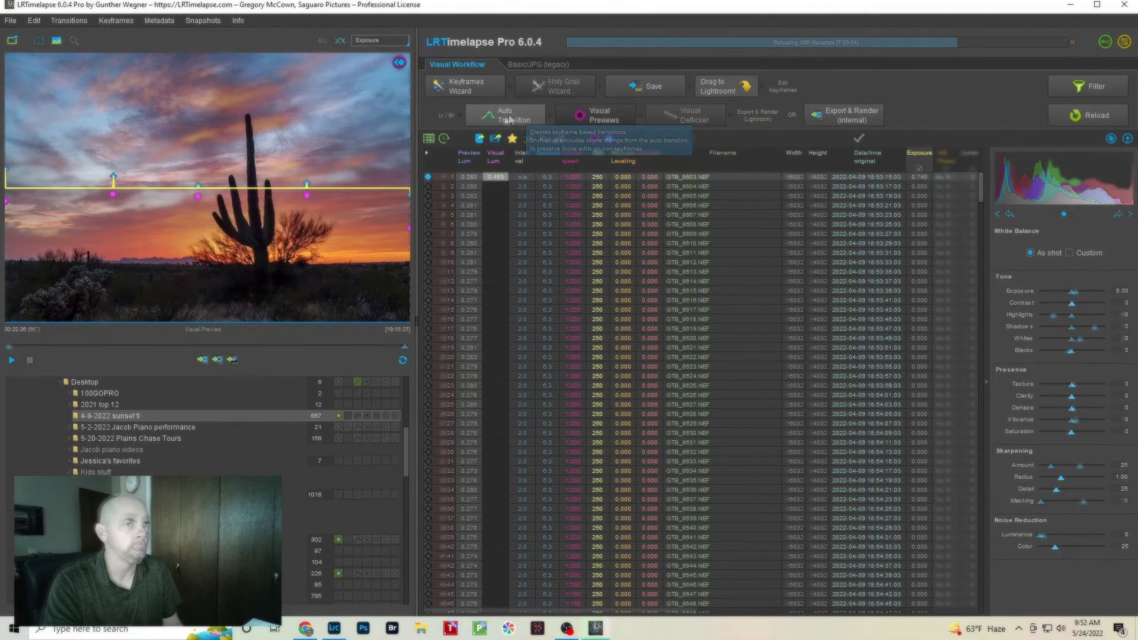
{"action": "left_click", "coordinate": [503, 119]}
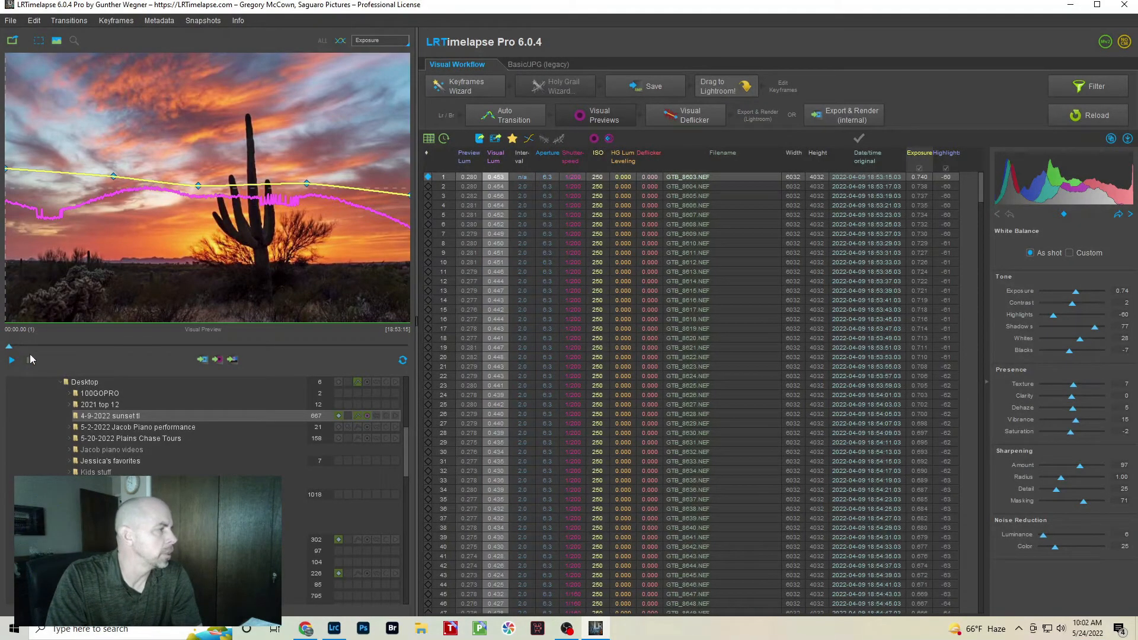
- Play back the visual preview, then apply Visual Deflicker with Smoothing at about 11 and Default accuracy
{"action": "left_click", "coordinate": [11, 361]}
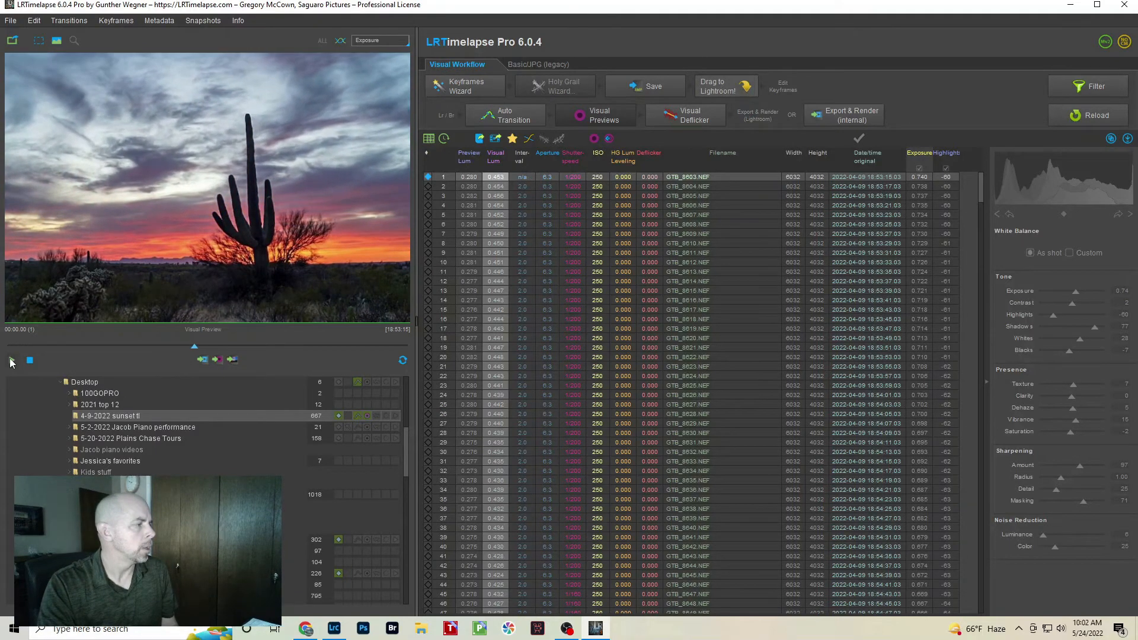
{"action": "left_click", "coordinate": [29, 360]}
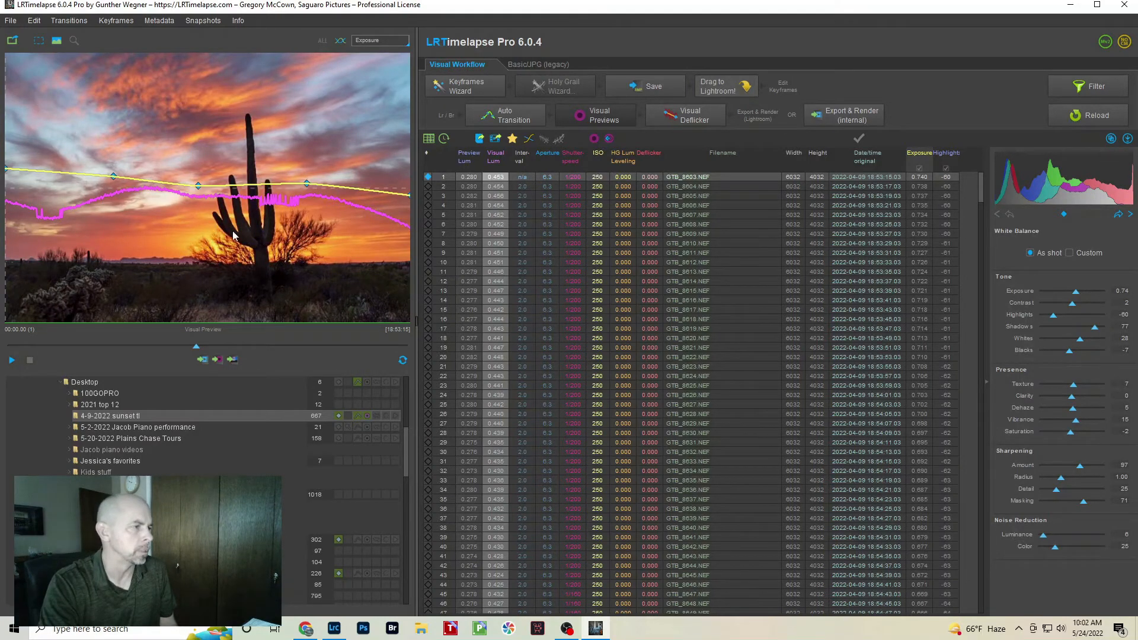
{"action": "left_click", "coordinate": [682, 121]}
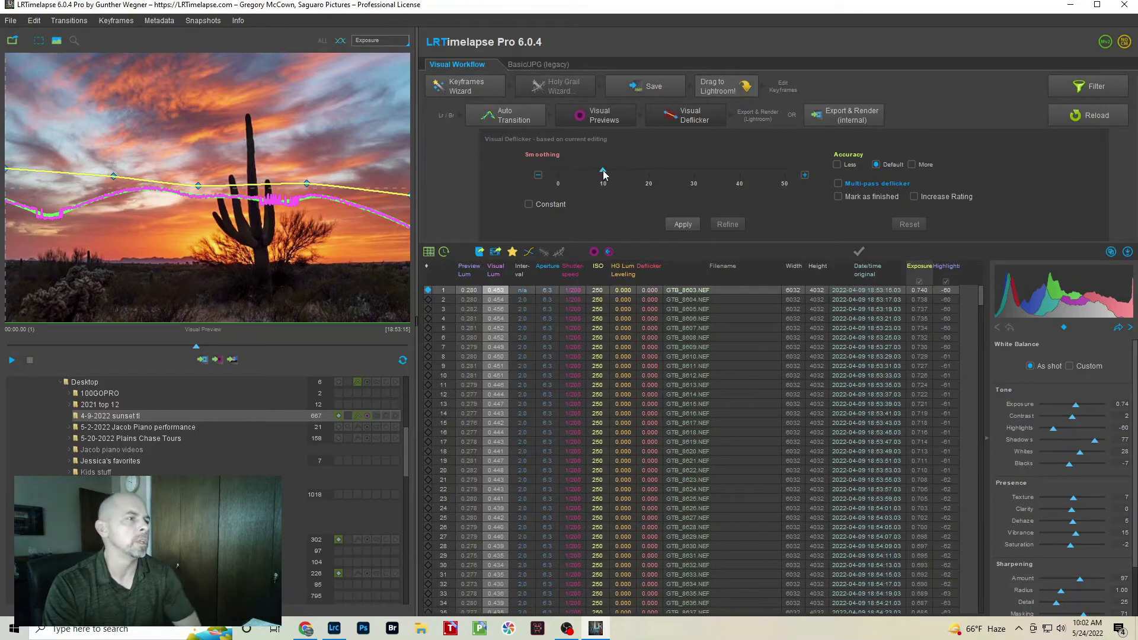
{"action": "mouse_move", "coordinate": [603, 171]}
{"action": "left_mouse_down"}
{"action": "mouse_move", "coordinate": [576, 173]}
{"action": "mouse_move", "coordinate": [650, 181]}
{"action": "mouse_move", "coordinate": [606, 178]}
{"action": "left_mouse_up"}
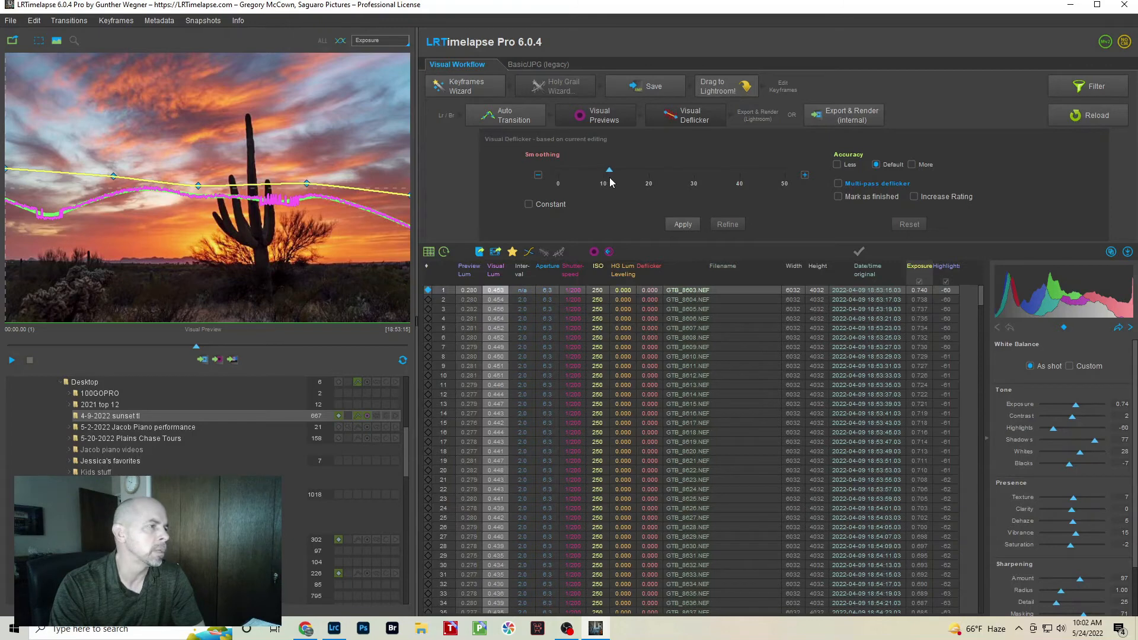
{"action": "left_click", "coordinate": [682, 224]}
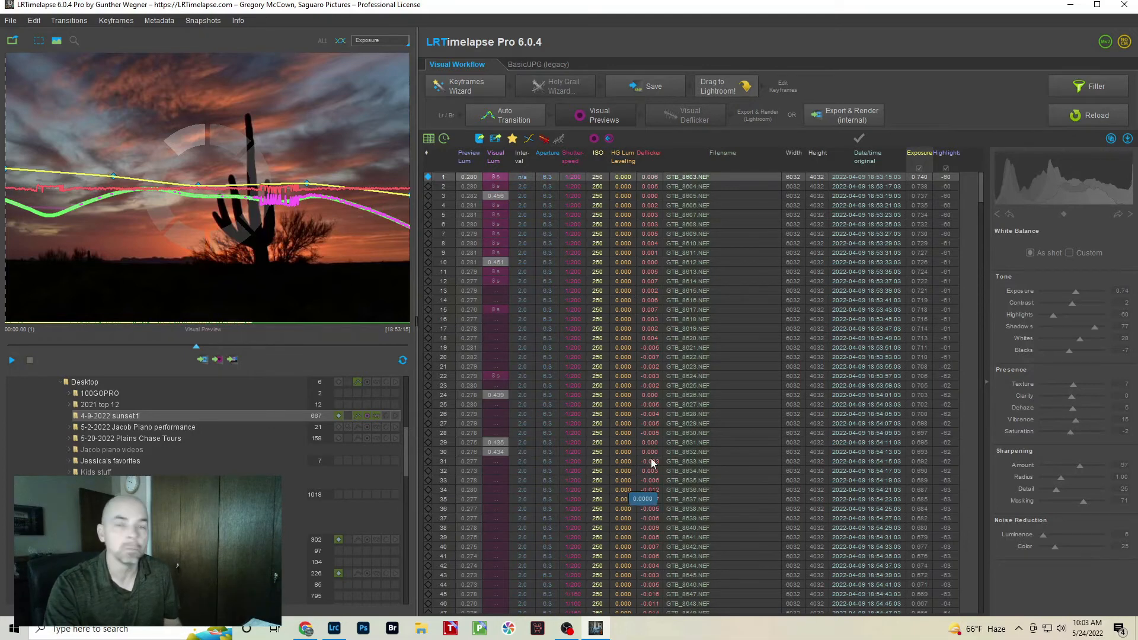
{"action": "left_click", "coordinate": [567, 628]}
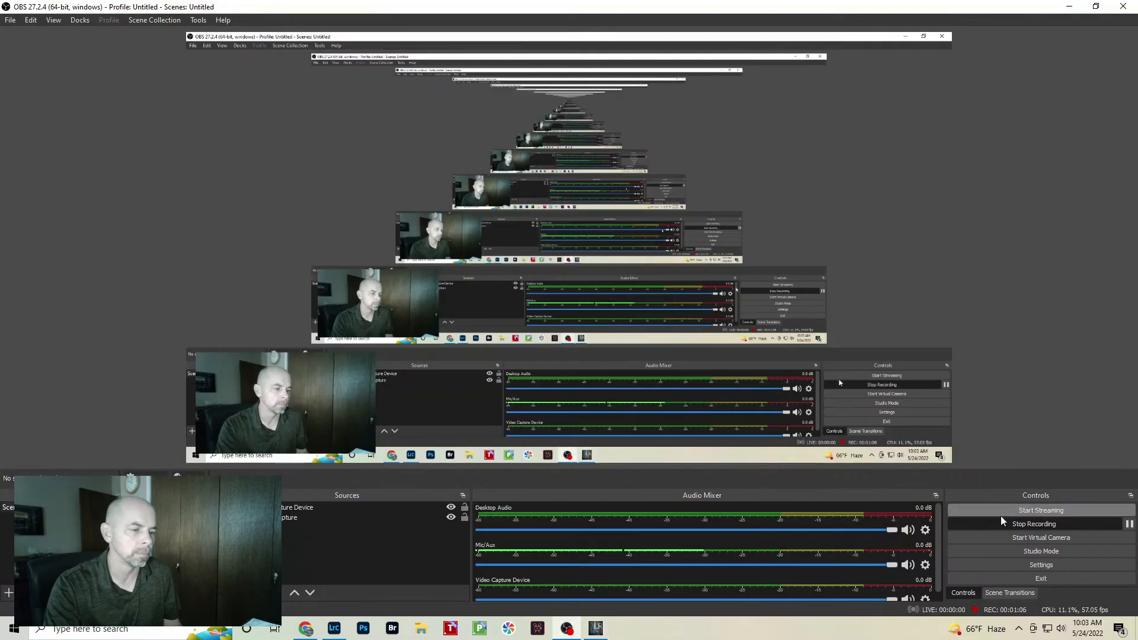
{"action": "left_click", "coordinate": [1051, 527]}
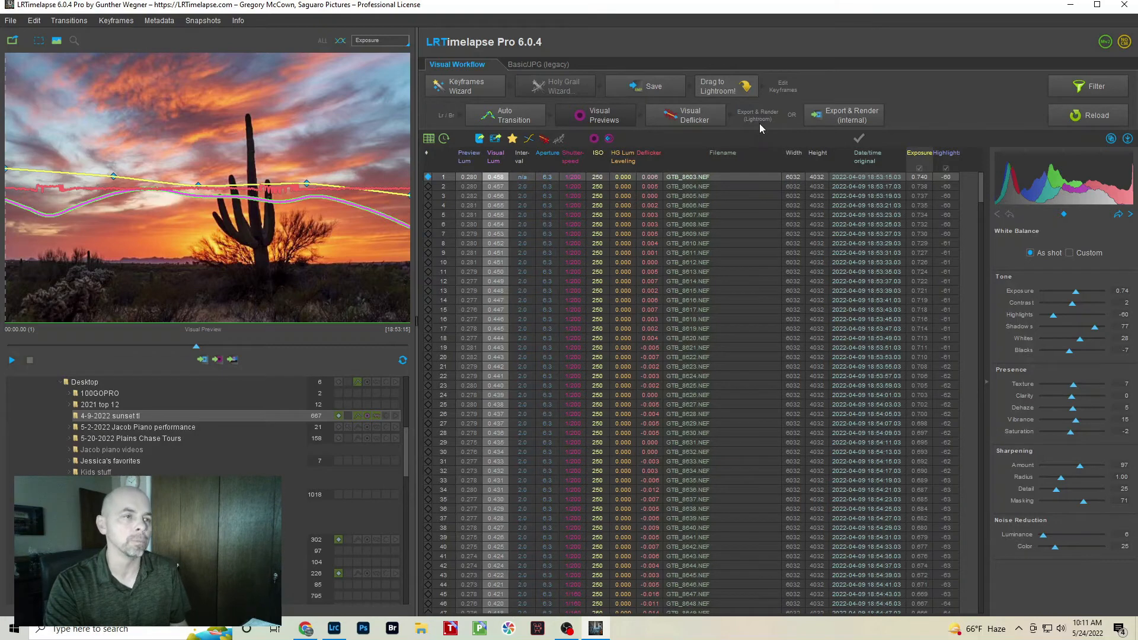
- Start the internal Export & Render and choose the user's Desktop folder as the output folder for the rendered files
{"action": "mouse_move", "coordinate": [759, 123]}
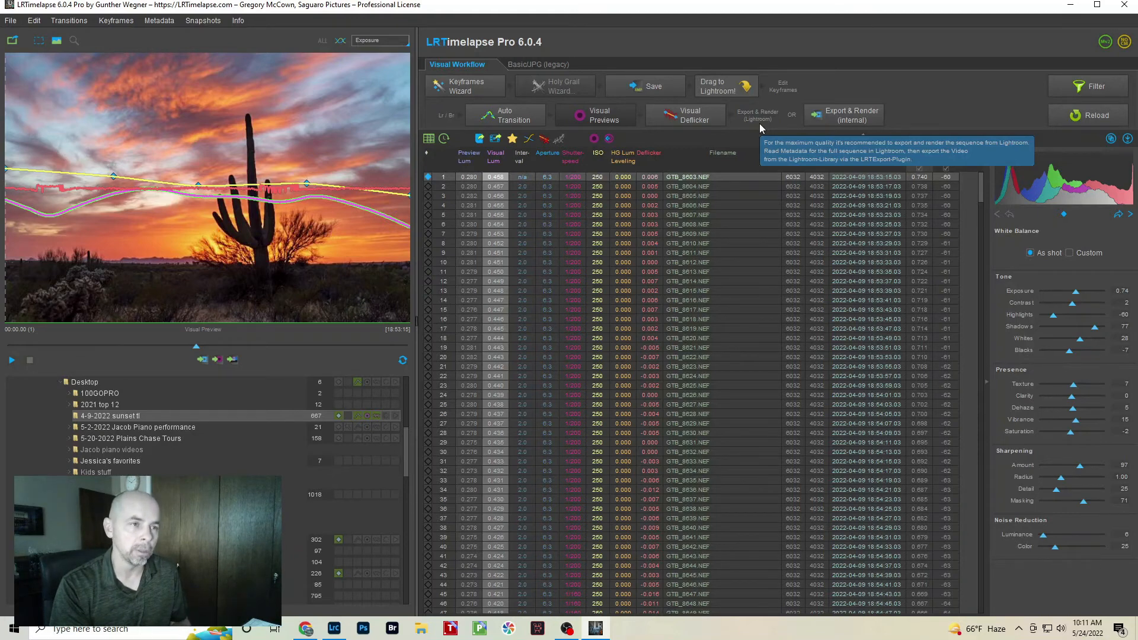
{"action": "left_click", "coordinate": [850, 119]}
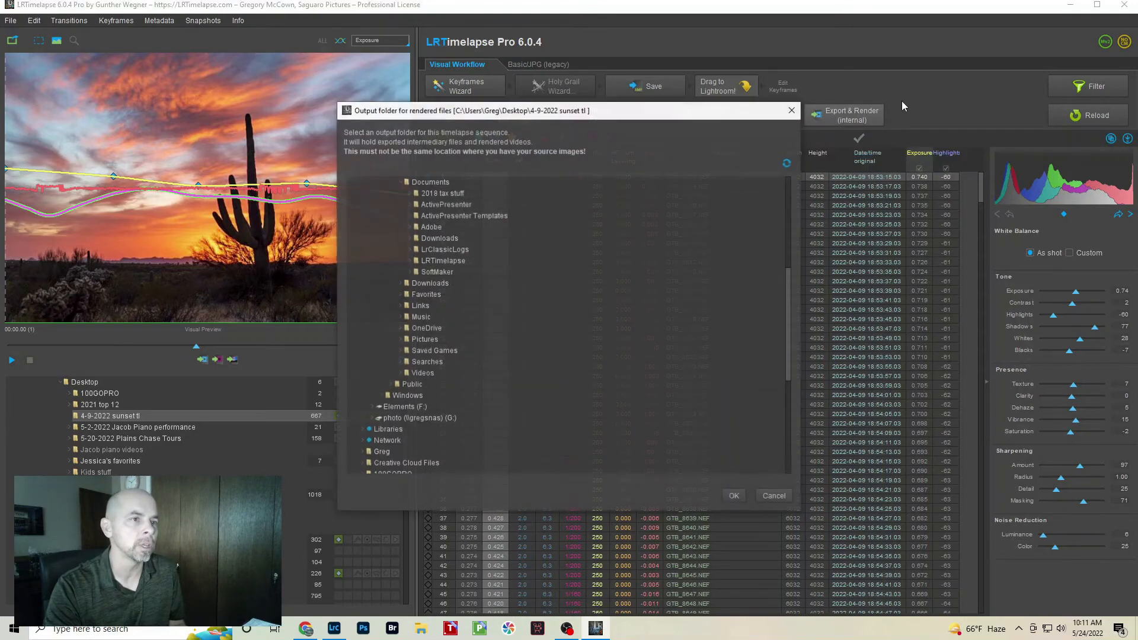
{"action": "left_click_drag", "start_coordinate": [787, 292], "coordinate": [785, 222]}
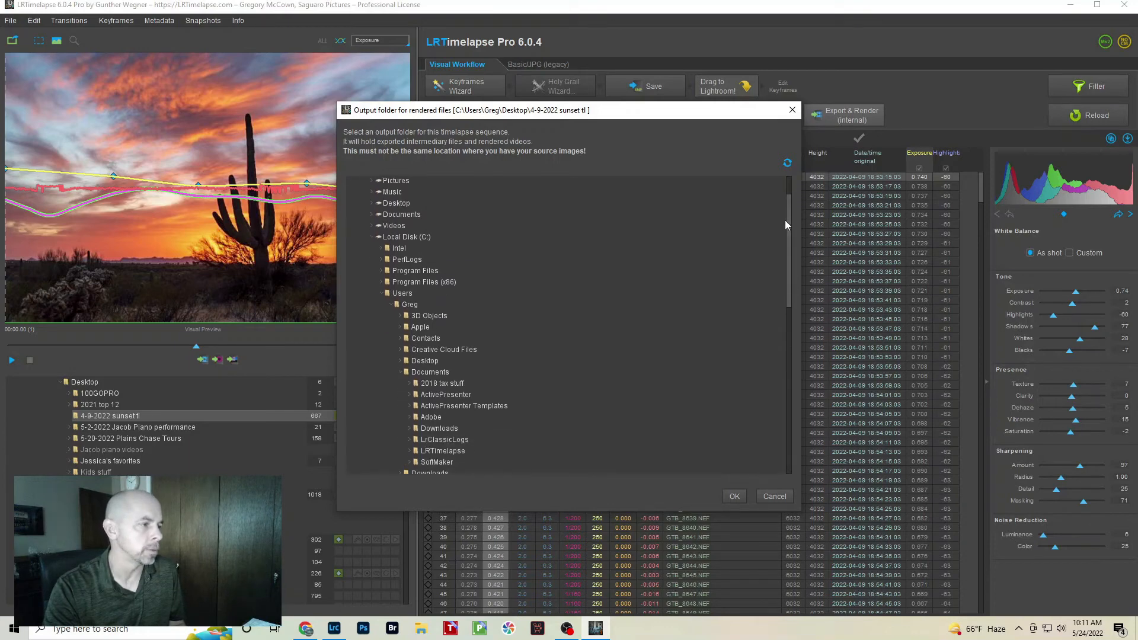
{"action": "double_click", "coordinate": [418, 360]}
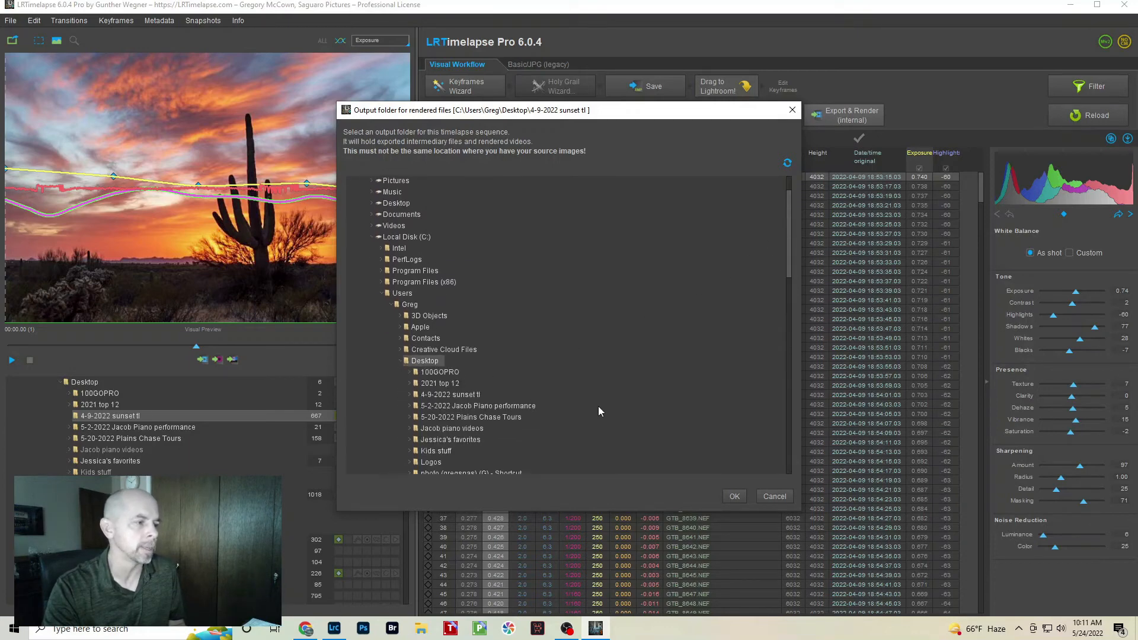
{"action": "left_click", "coordinate": [734, 496]}
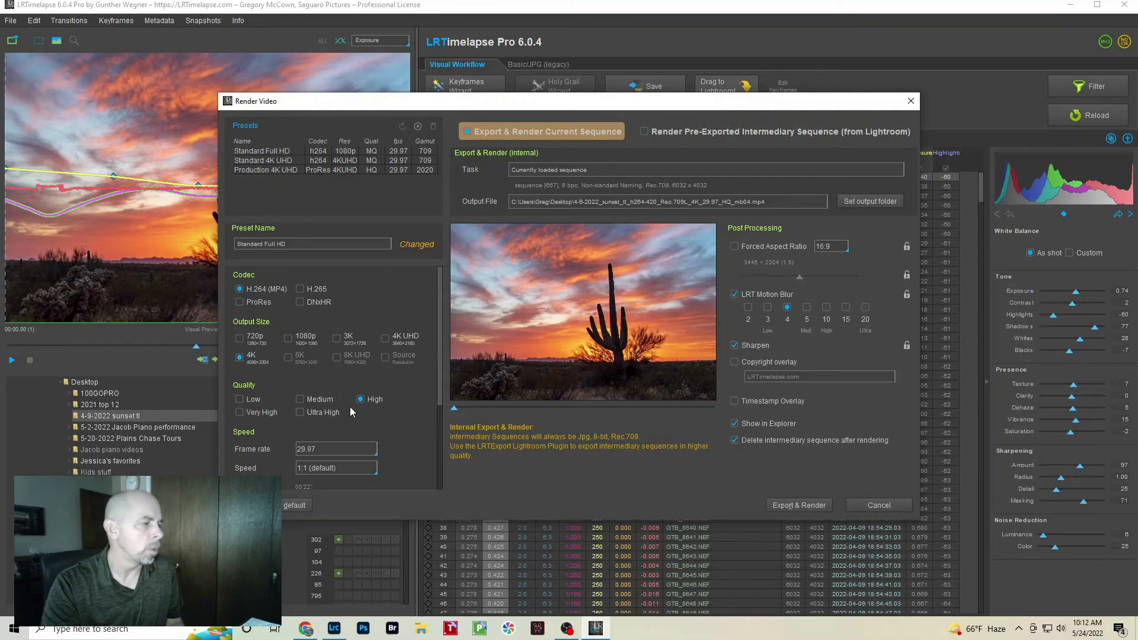
- Export and render the current sequence as H.264 MP4 at 4K, High quality and 29.97 fps, with Forced Aspect Ratio off and LRT Motion Blur 4
{"action": "scroll", "coordinate": [361, 419], "scroll_direction": "down", "scroll_amount": 3}
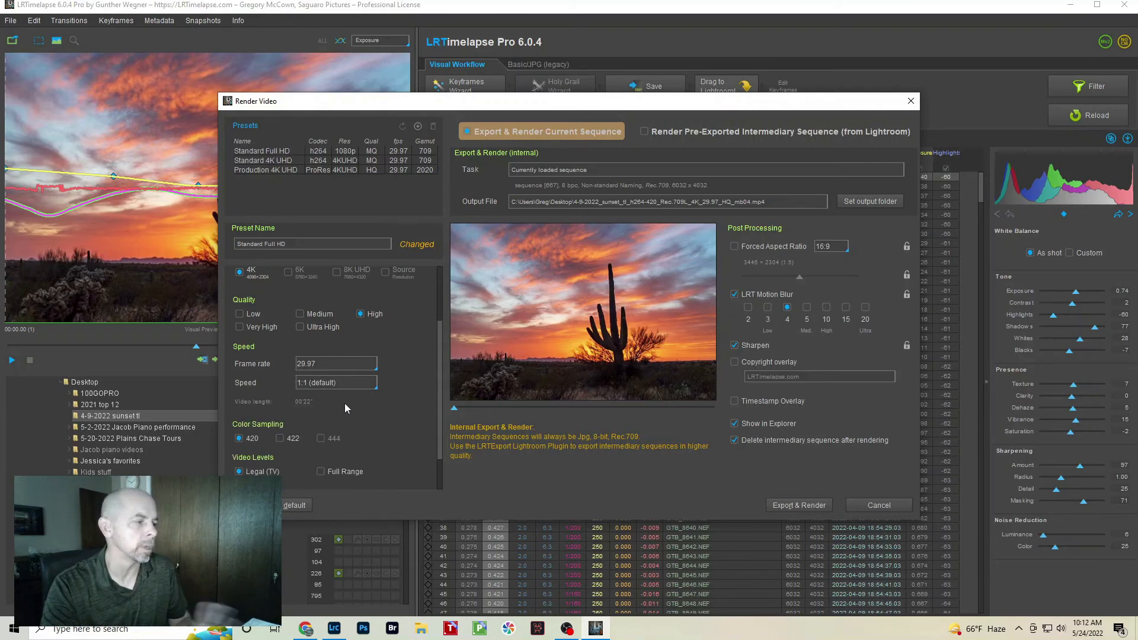
{"action": "left_click_drag", "start_coordinate": [438, 358], "coordinate": [438, 398]}
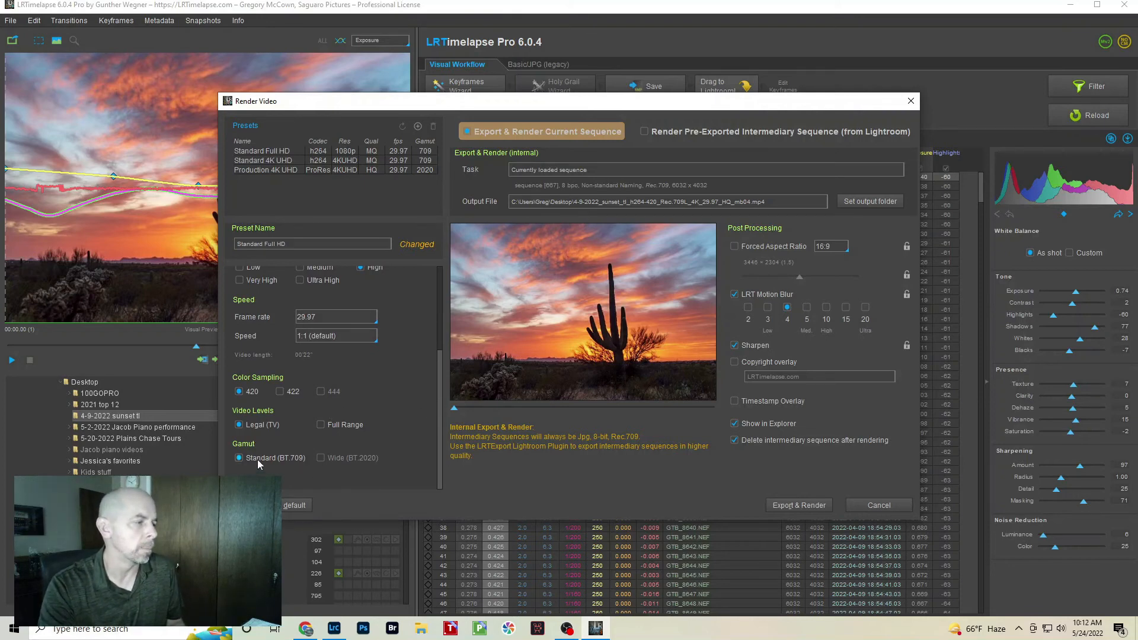
{"action": "left_click", "coordinate": [735, 247]}
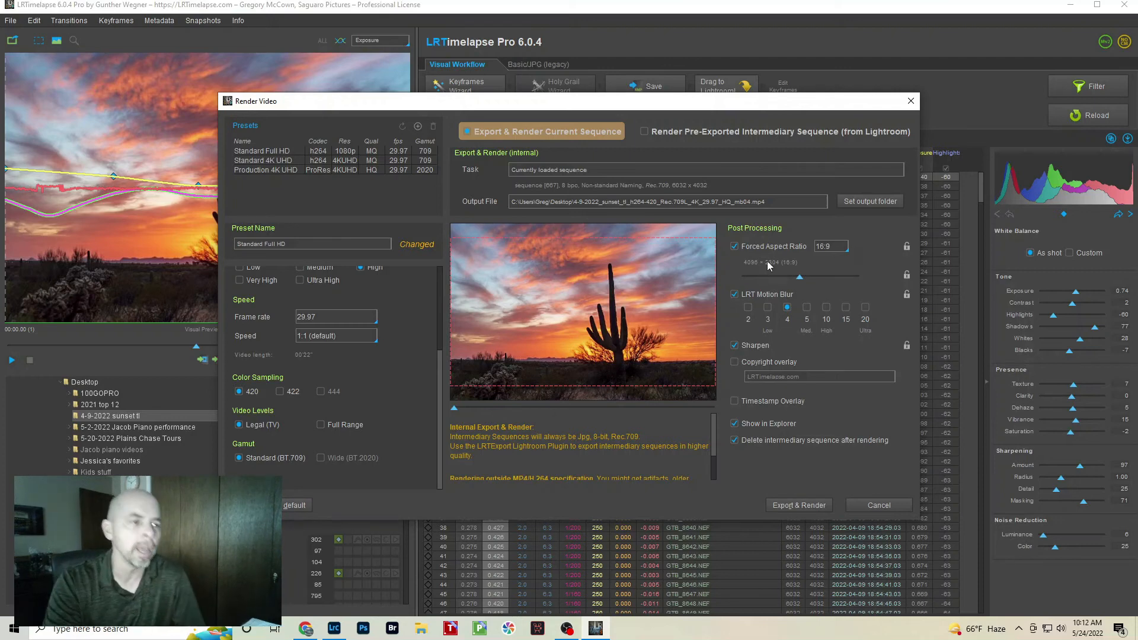
{"action": "left_click", "coordinate": [734, 247]}
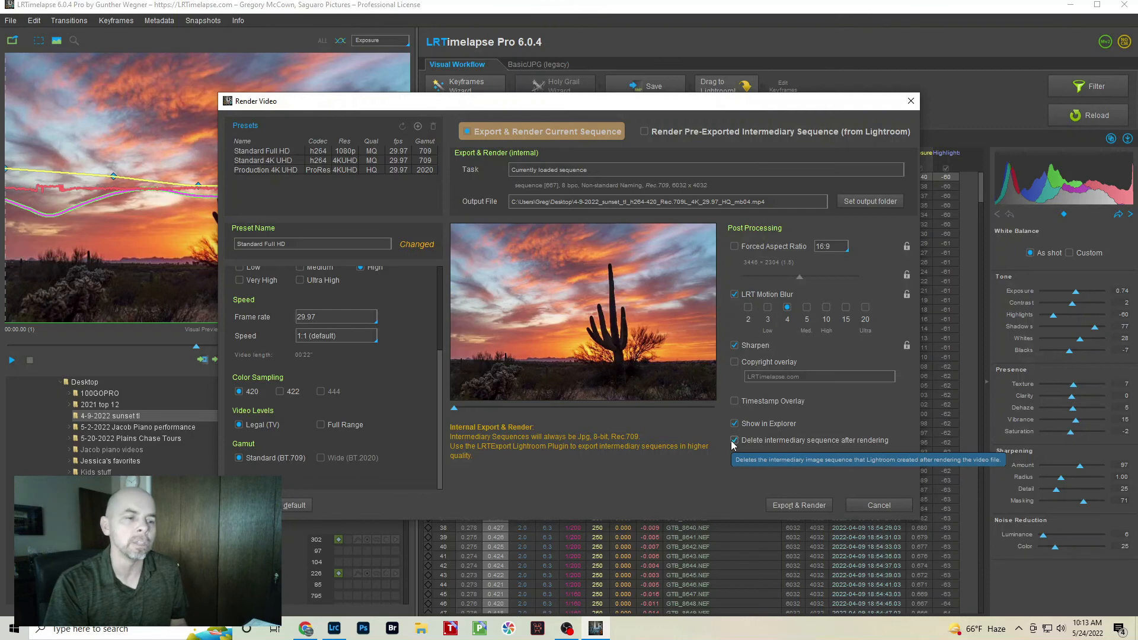
{"action": "left_click", "coordinate": [797, 506]}
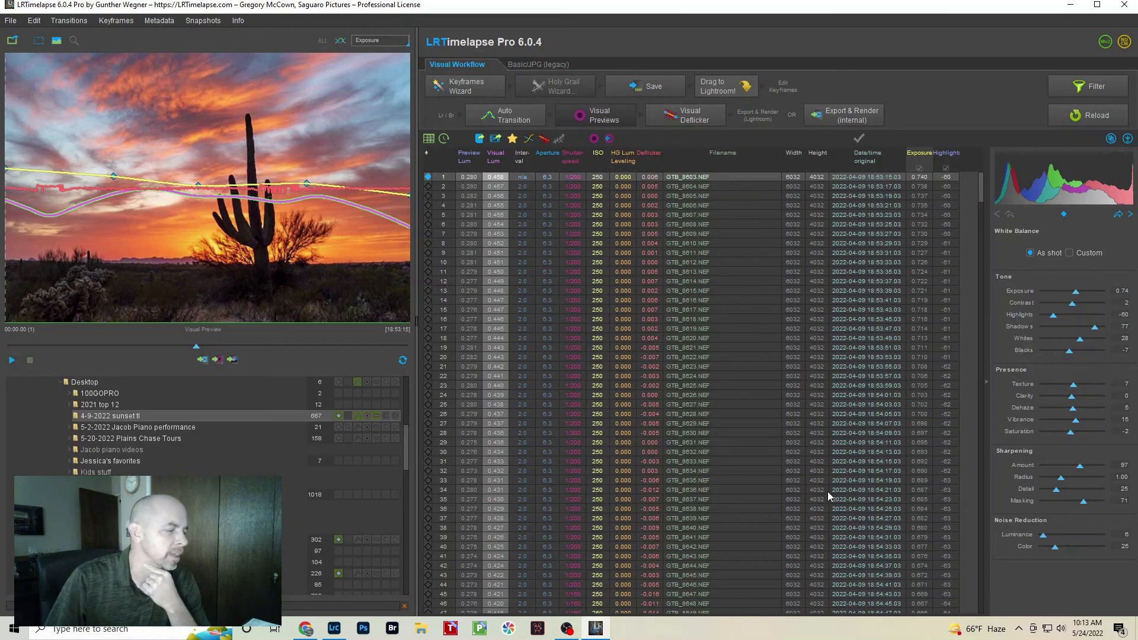
- Switch to the Desktop folder in File Explorer and play the rendered 4-9-2022 sunset time-lapse MP4
{"action": "left_click", "coordinate": [594, 628]}
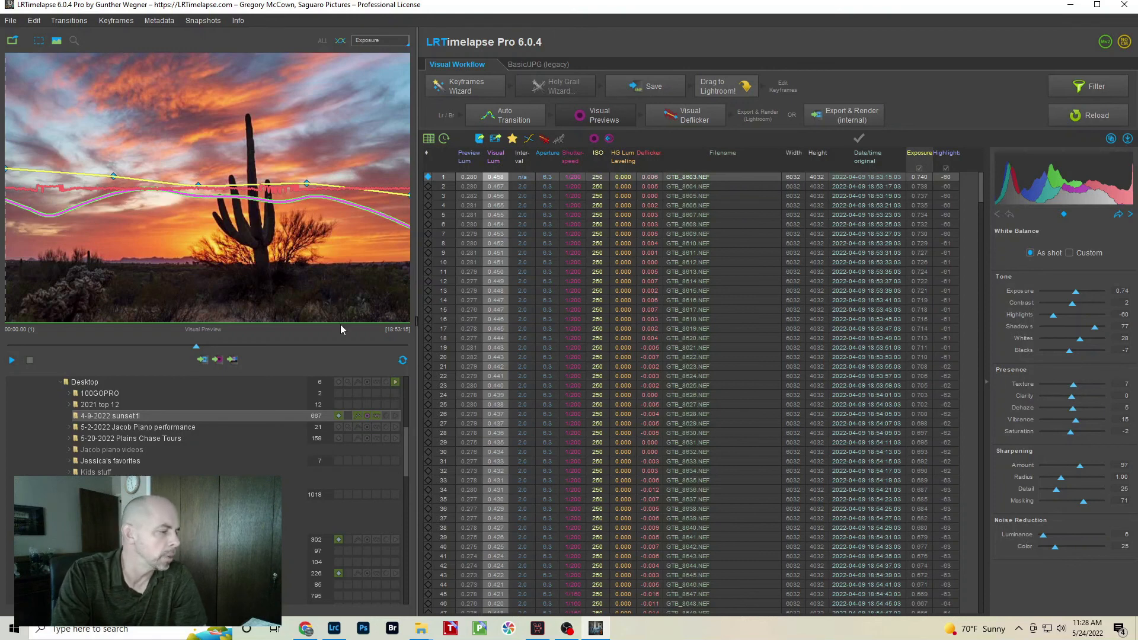
{"action": "left_click", "coordinate": [426, 632]}
{"action": "left_click", "coordinate": [527, 569]}
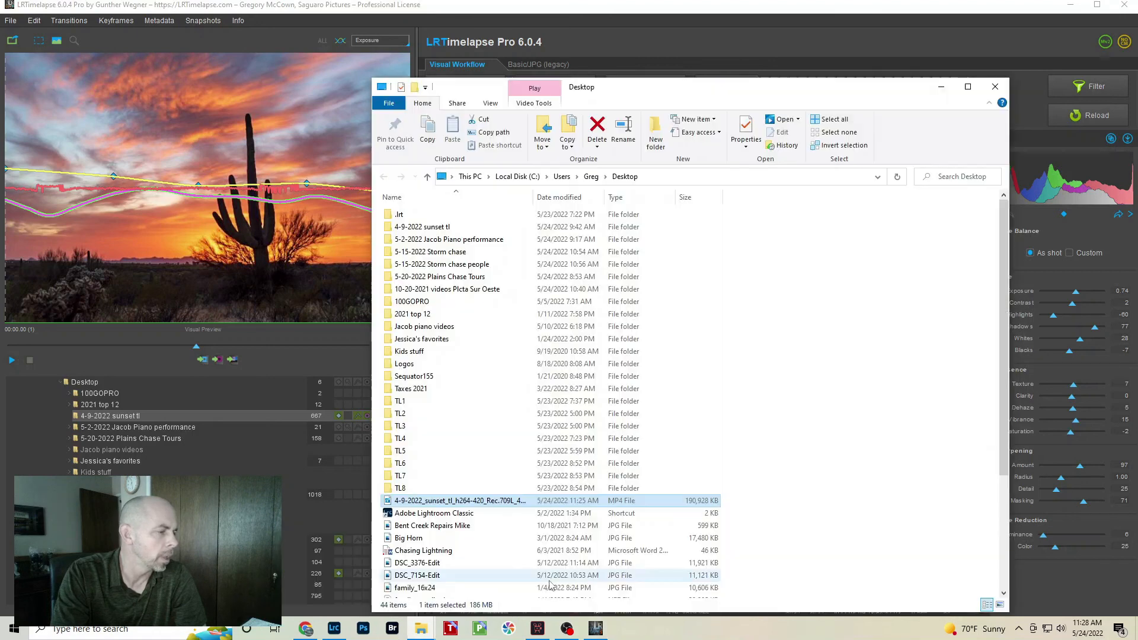
{"action": "double_click", "coordinate": [444, 501]}
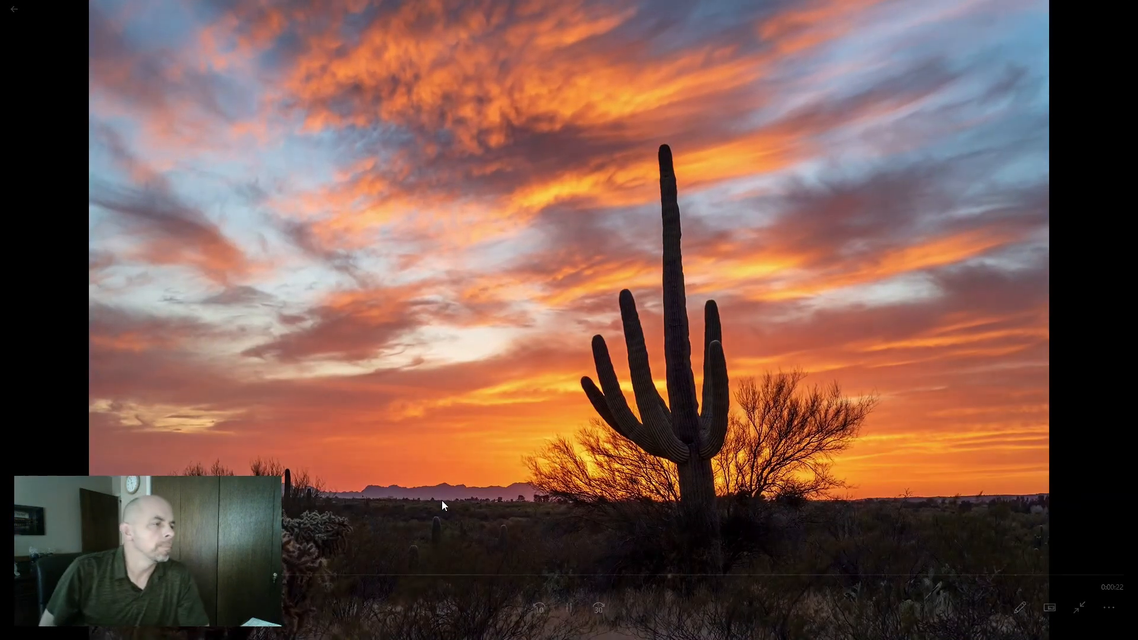